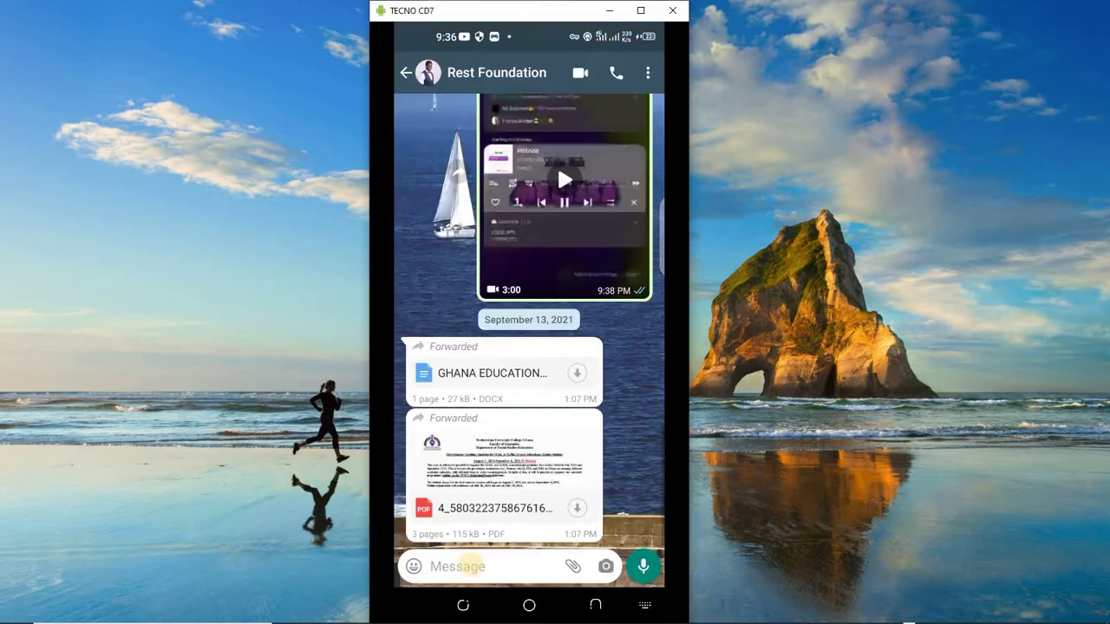
# - Focus the WhatsApp message box, test-type '3b3' across the ?123 and ABC layouts, then delete it
pyautogui.click(472, 568)
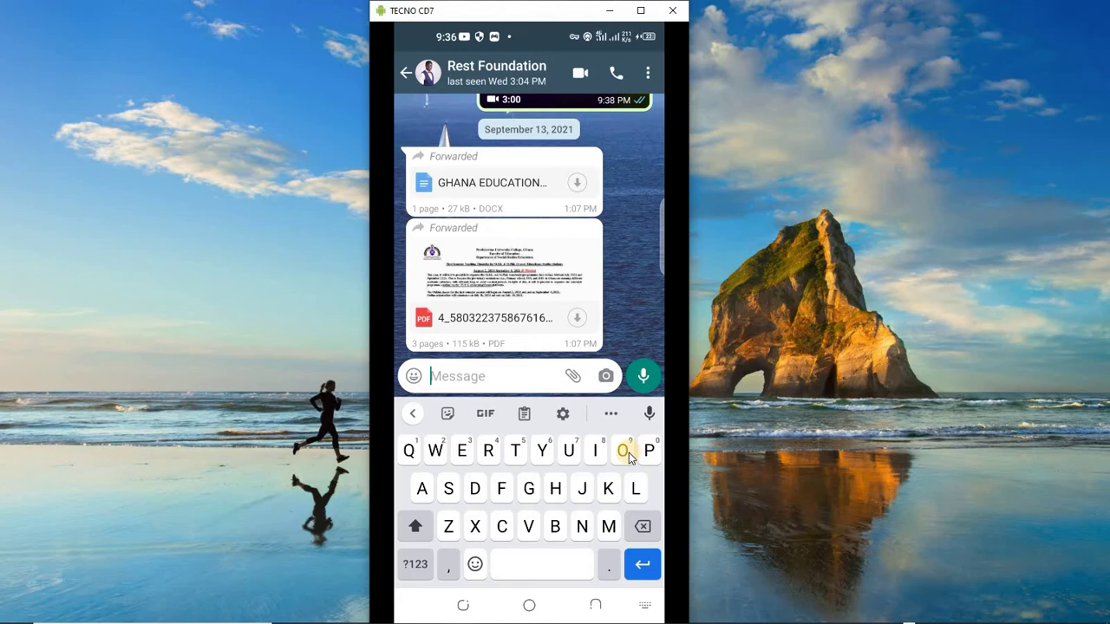
pyautogui.click(413, 572)
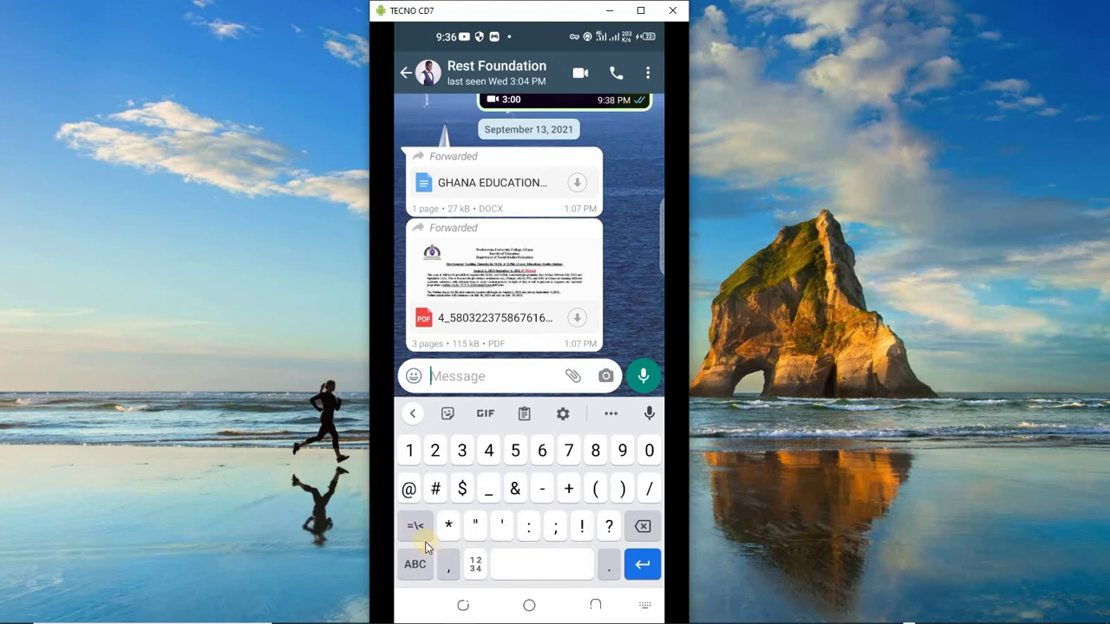
pyautogui.click(461, 451)
pyautogui.click(416, 568)
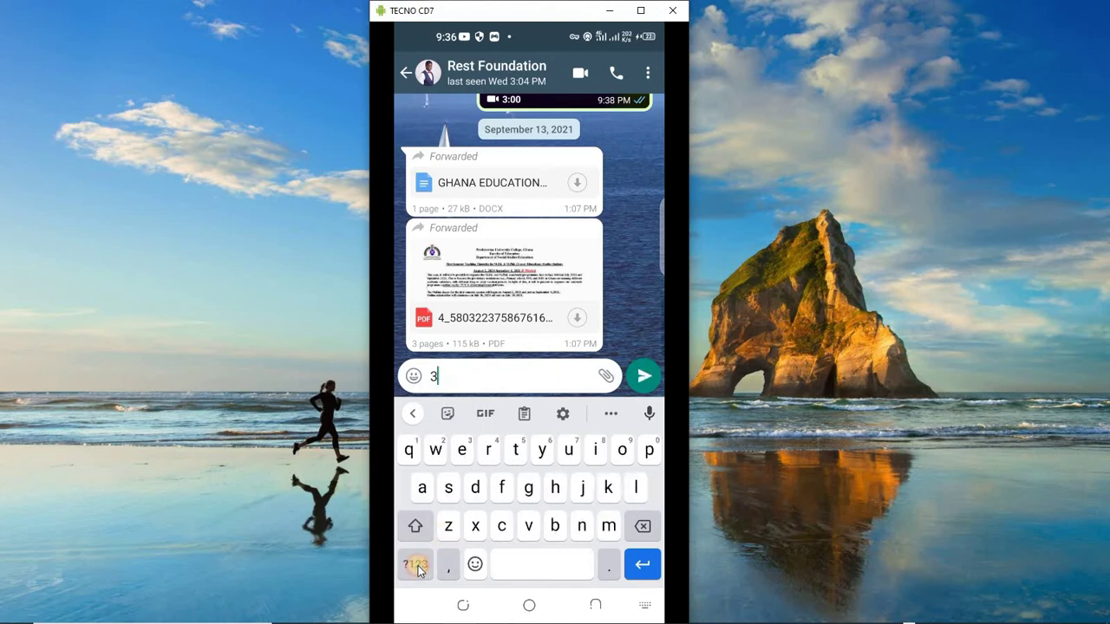
pyautogui.click(555, 526)
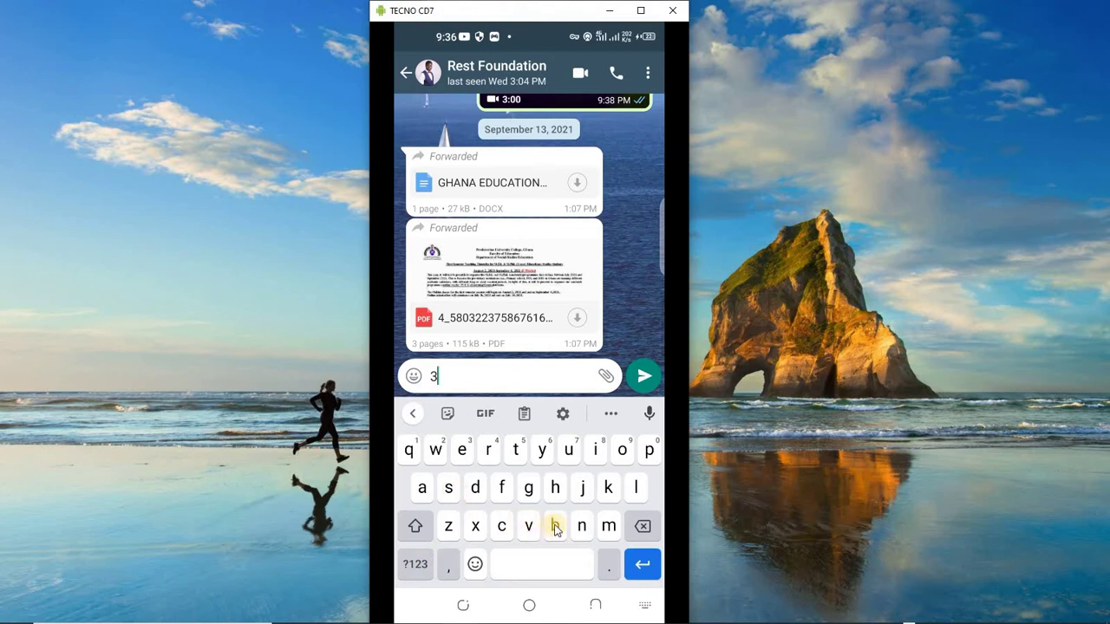
pyautogui.click(414, 563)
pyautogui.click(461, 451)
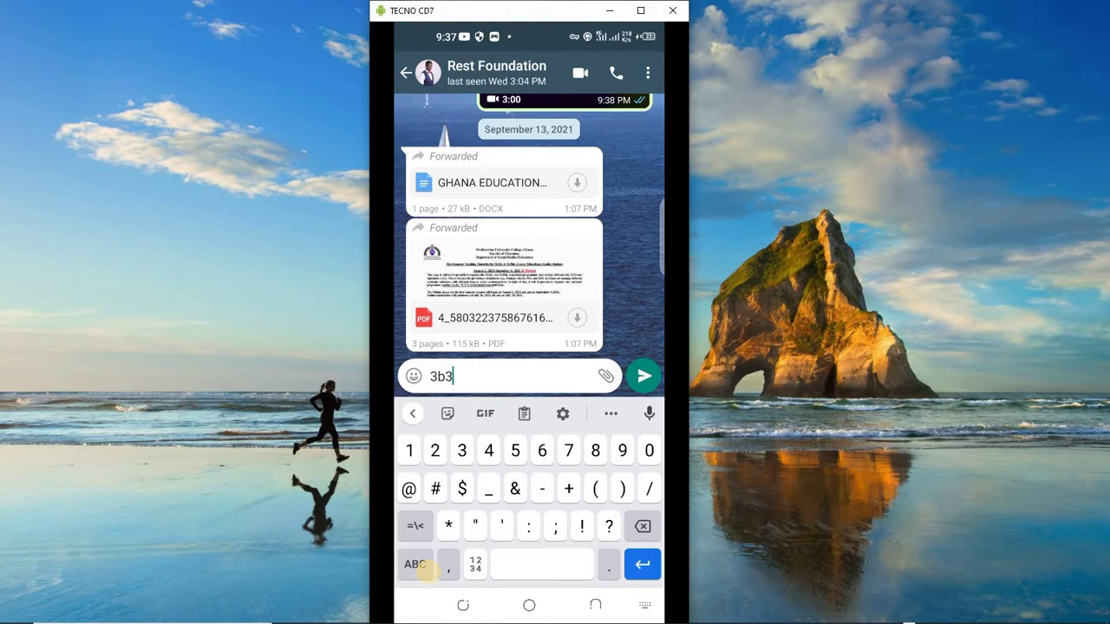
pyautogui.press('BackSpace')
pyautogui.press('BackSpace')
pyautogui.press('BackSpace')
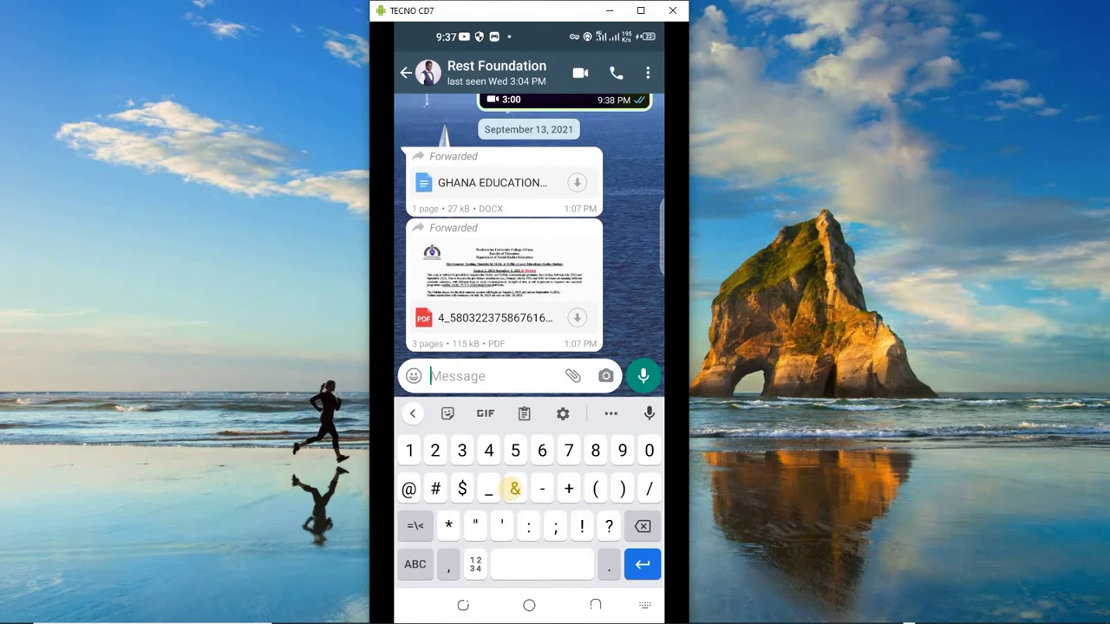
# - From the home screen, search Settings for 'gboard' and open the Manage keyboards result
pyautogui.click(530, 607)
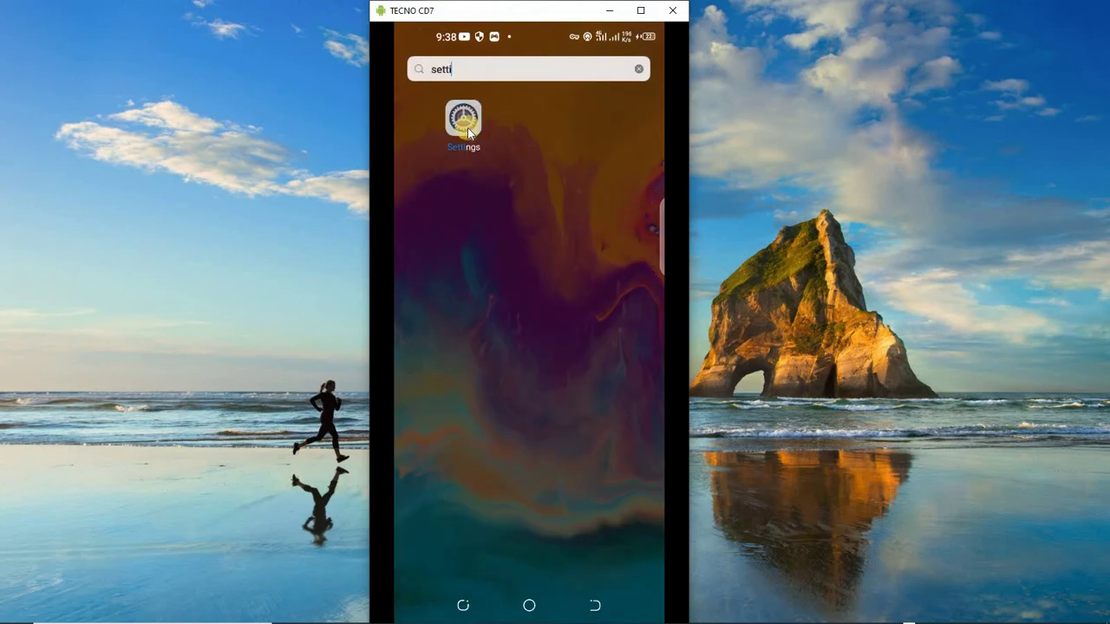
pyautogui.click(466, 128)
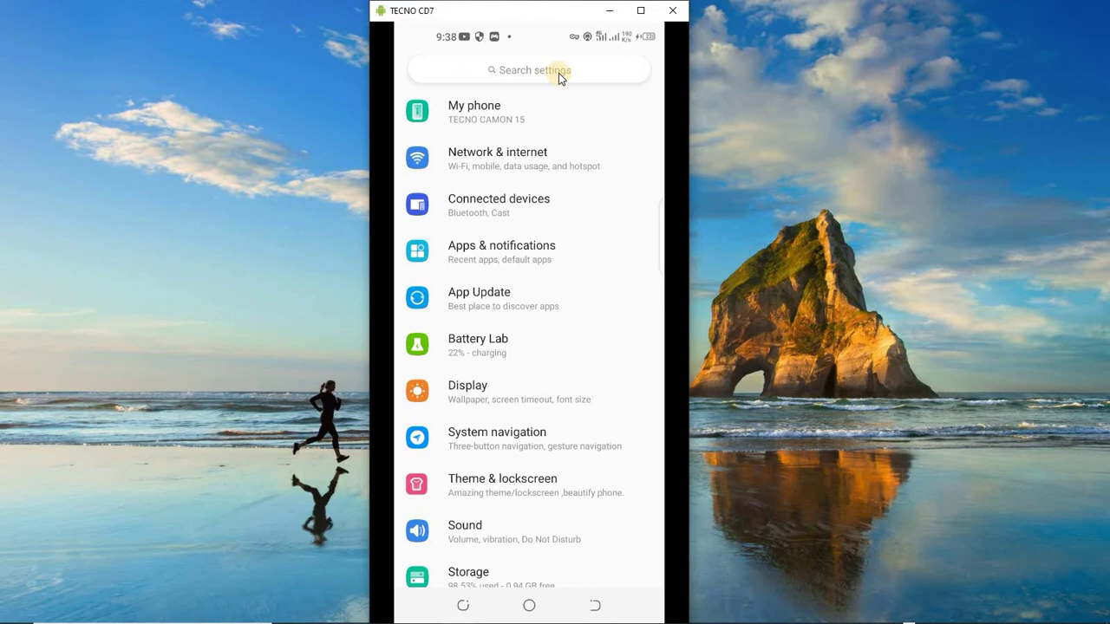
pyautogui.click(525, 71)
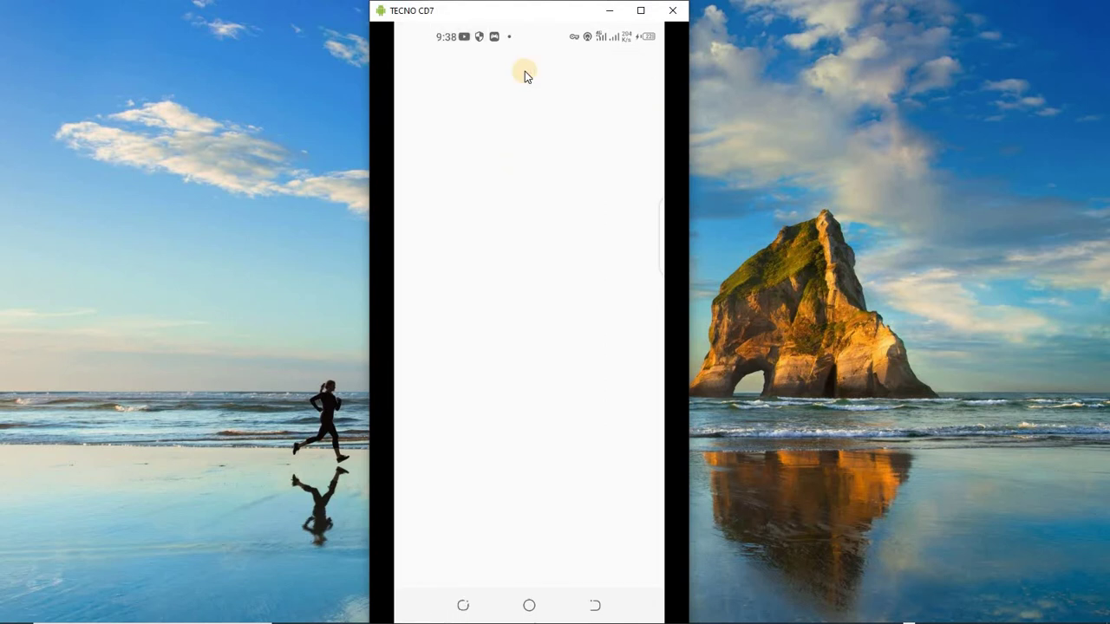
pyautogui.write('gb')
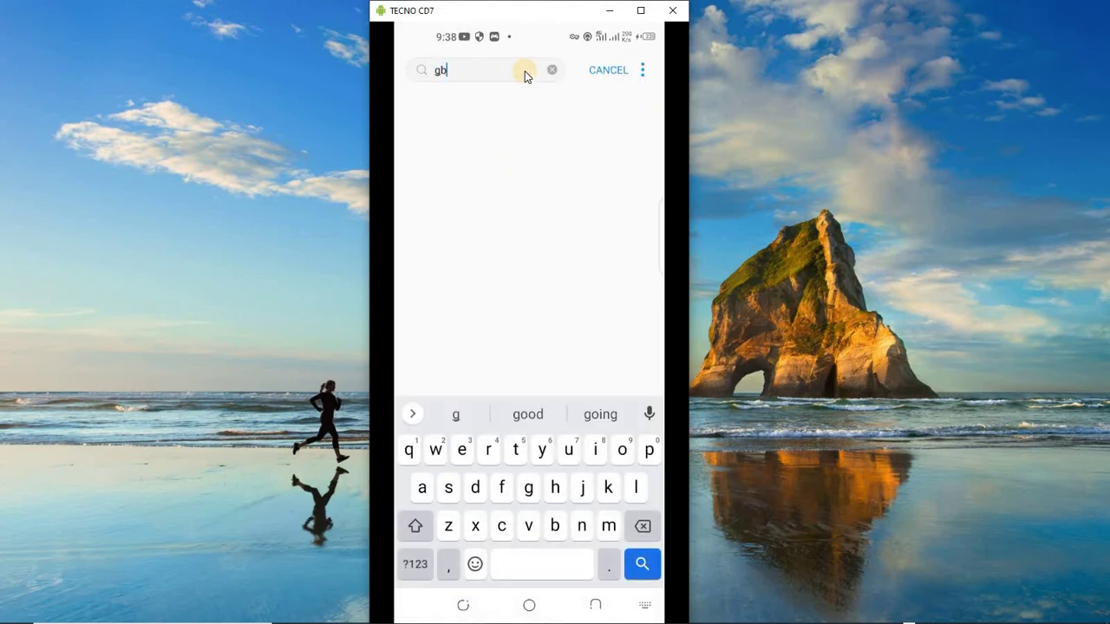
pyautogui.write('oard')
pyautogui.press('Return')
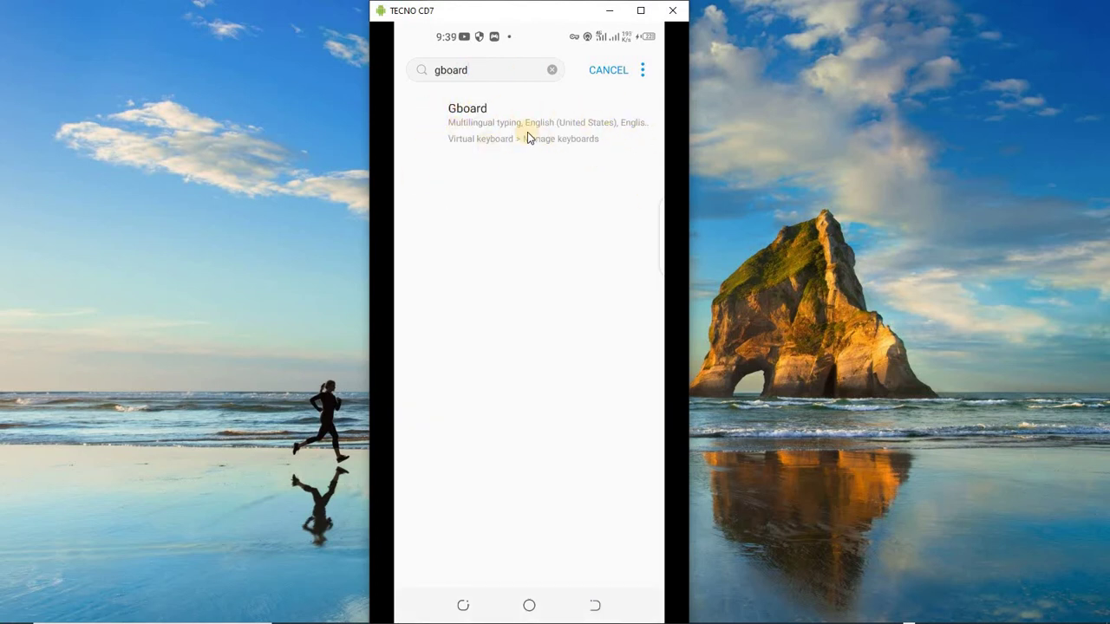
pyautogui.click(469, 126)
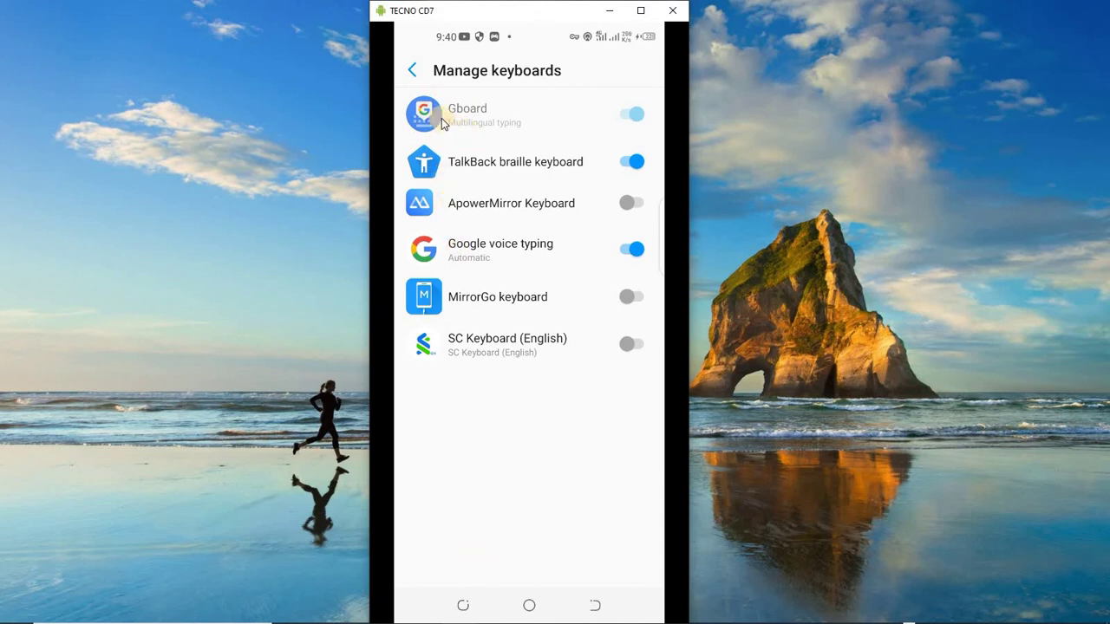
# - Back out of Manage keyboards, clear the search, and return to the main Settings list
pyautogui.click(412, 70)
pyautogui.click(554, 70)
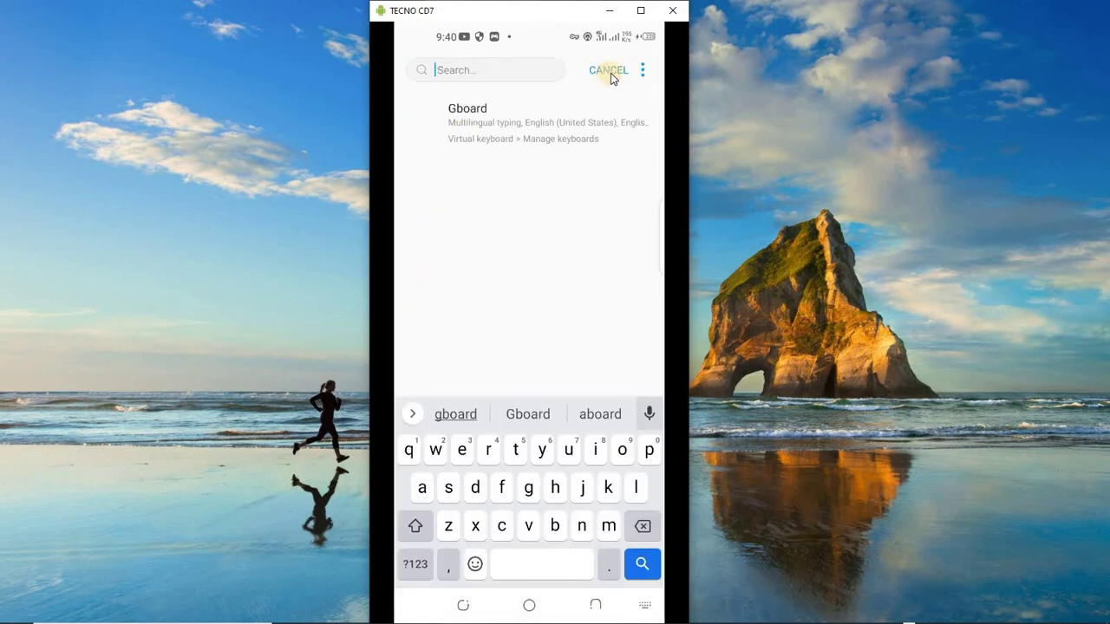
pyautogui.click(610, 73)
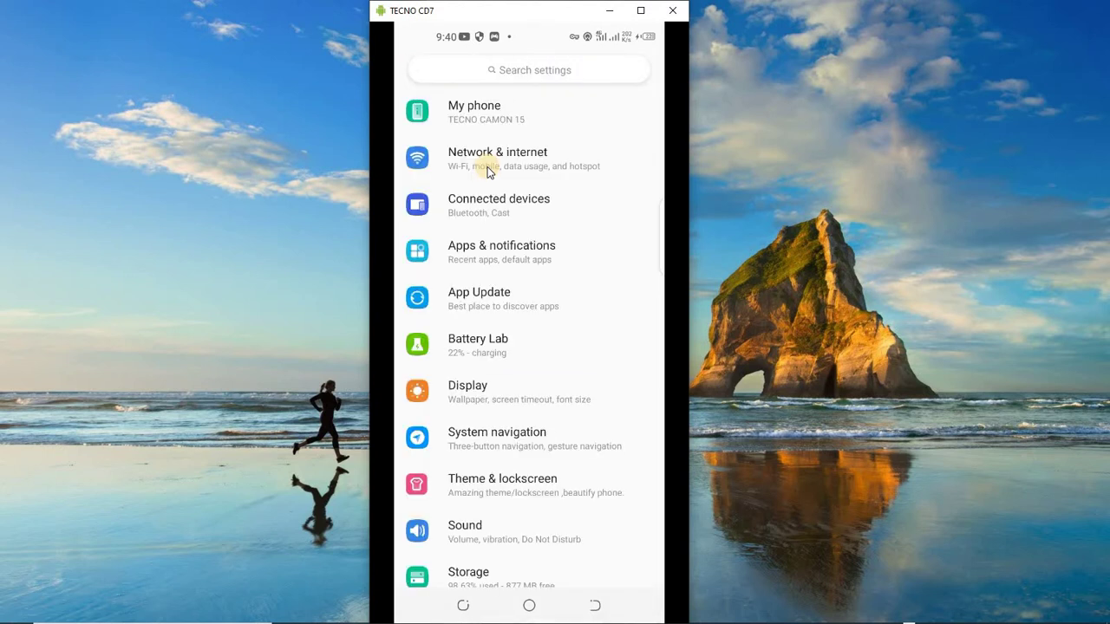
# - Return home, reopen Settings from the dock, and search settings for 'keyboard'
pyautogui.click(529, 606)
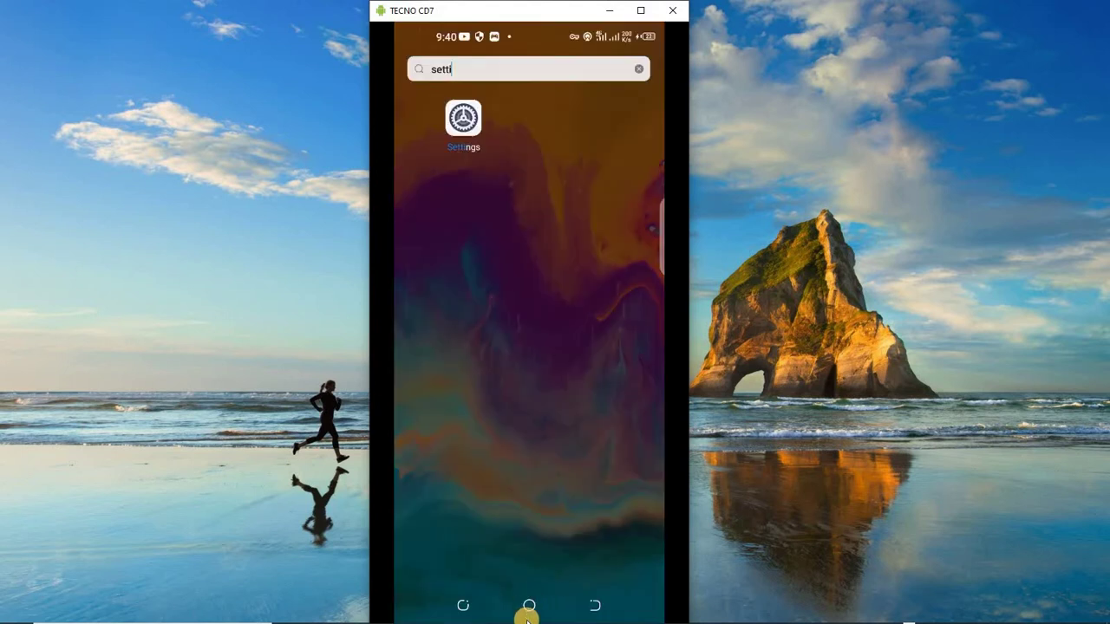
pyautogui.click(527, 612)
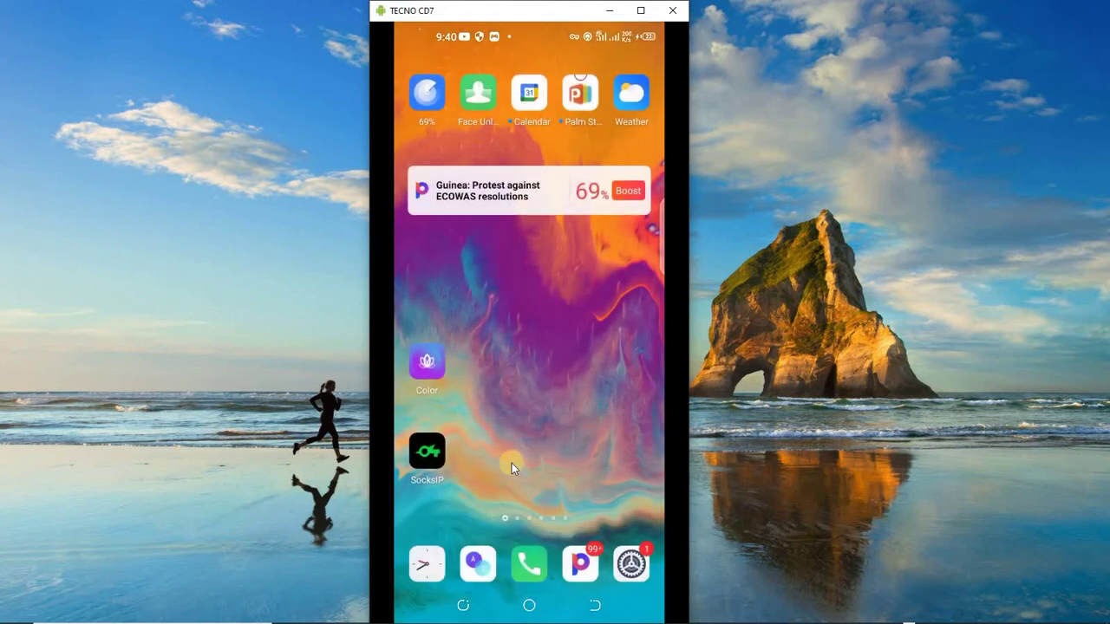
pyautogui.moveTo(524, 403); pyautogui.dragTo(520, 234)
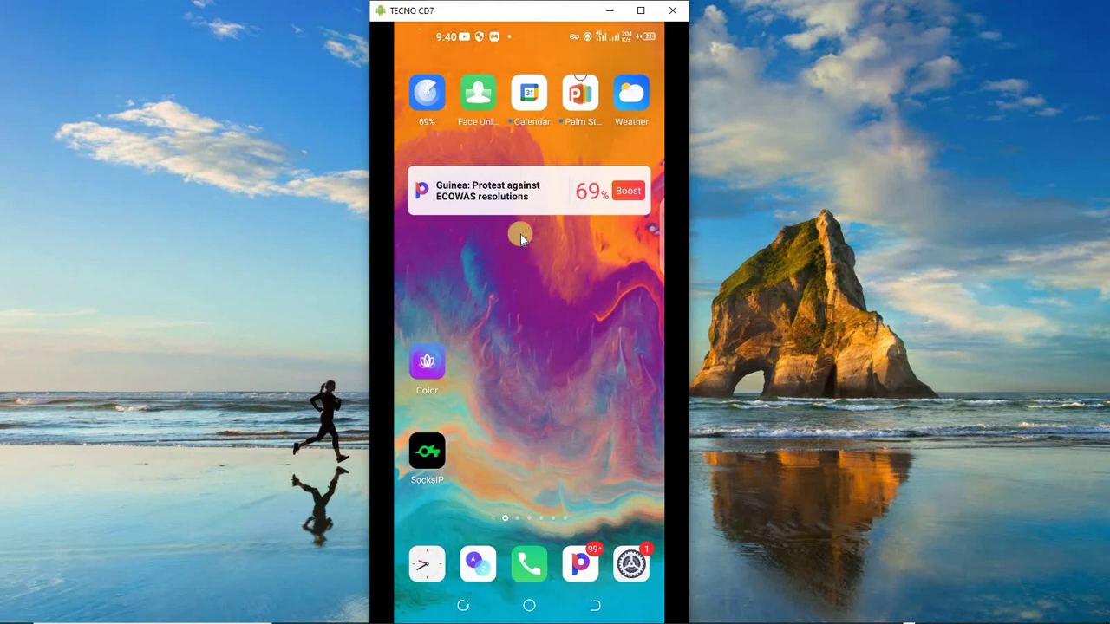
pyautogui.click(526, 603)
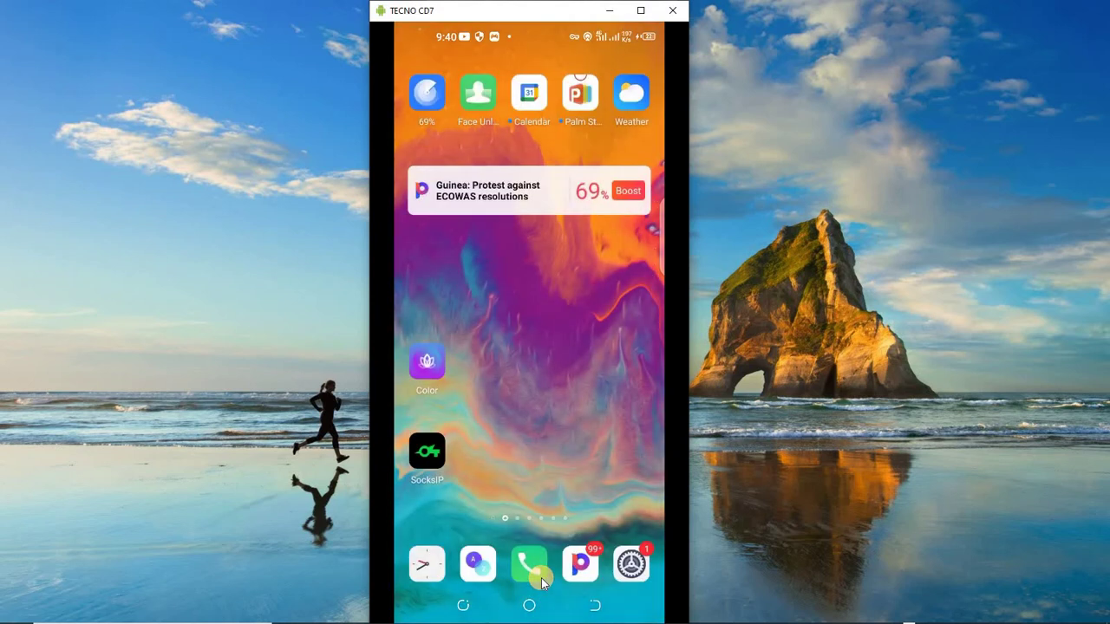
pyautogui.click(631, 564)
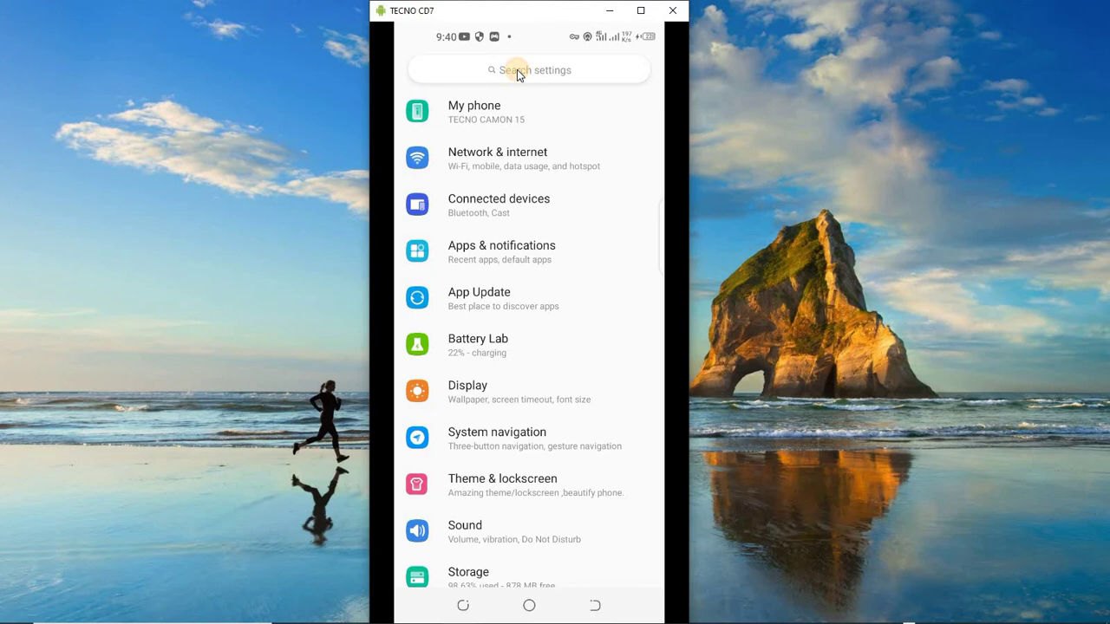
pyautogui.click(517, 69)
pyautogui.write('keyboard')
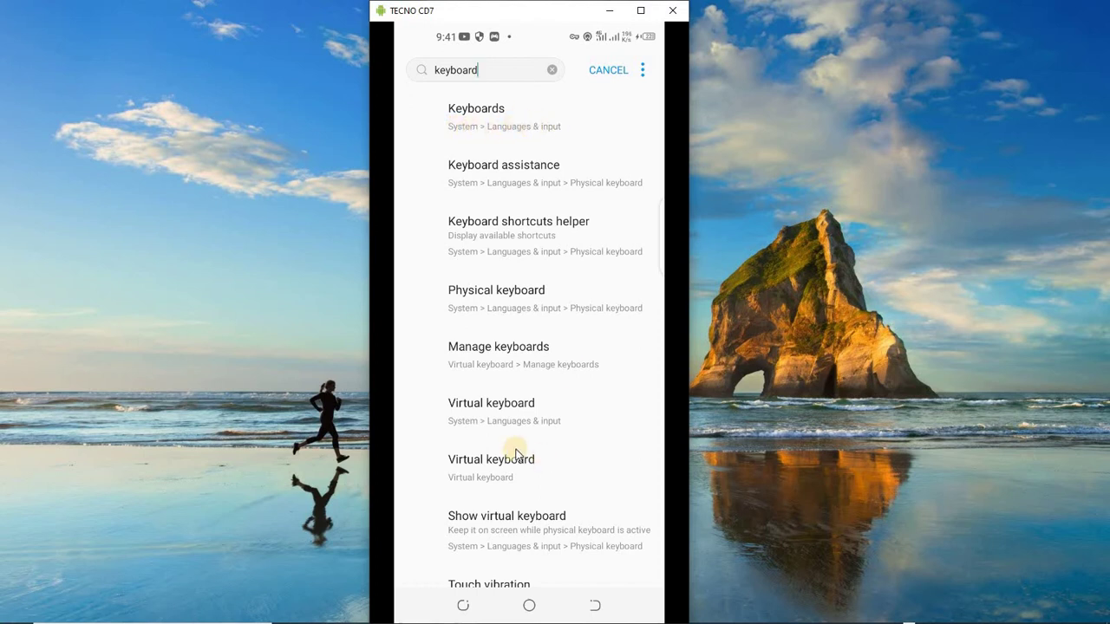
# - Navigate from the Keyboards result through Virtual keyboard to Gboard's settings page
pyautogui.click(471, 108)
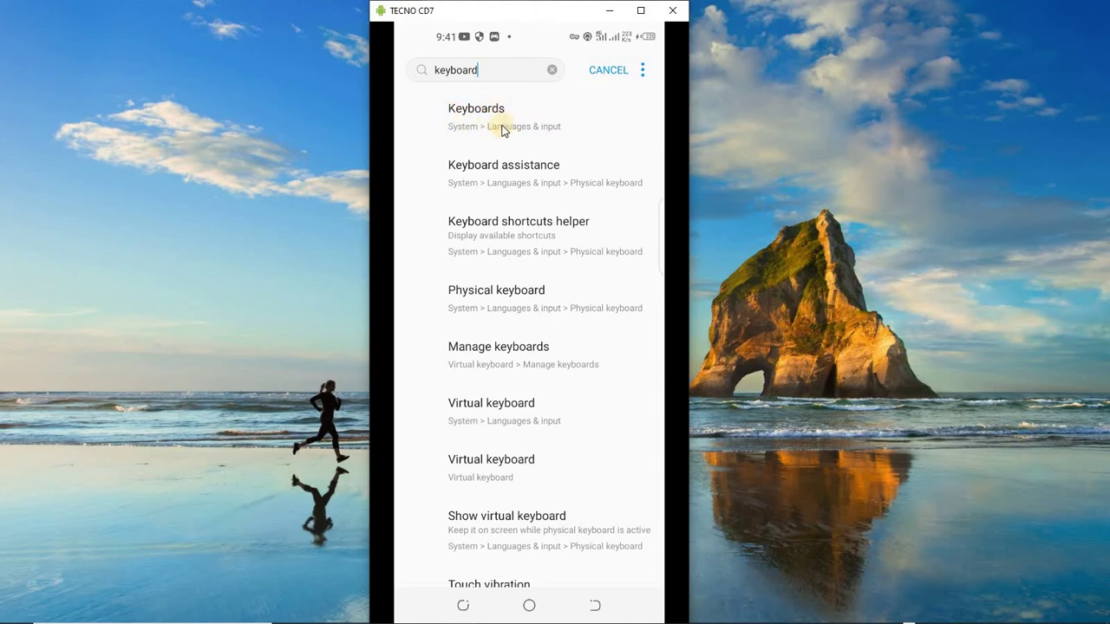
pyautogui.click(503, 129)
pyautogui.click(427, 185)
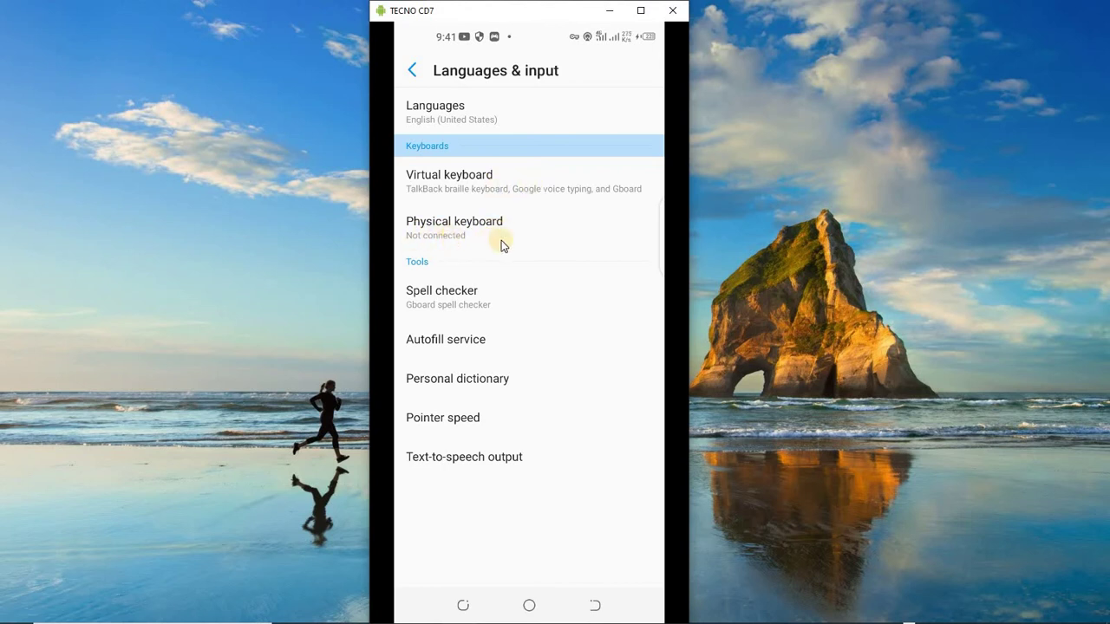
pyautogui.click(452, 184)
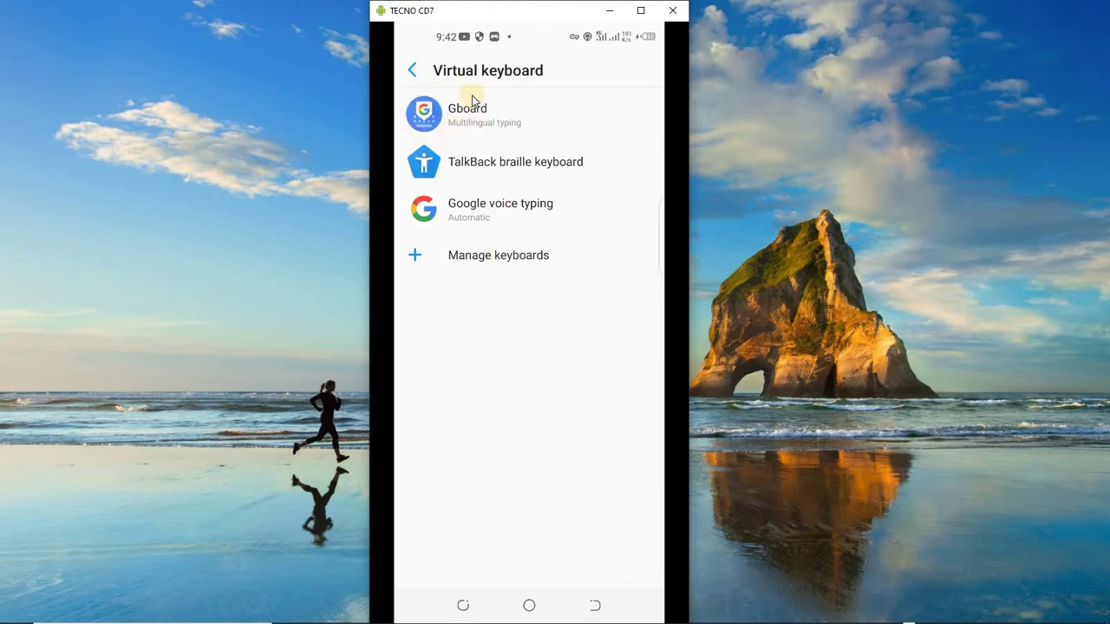
pyautogui.click(453, 122)
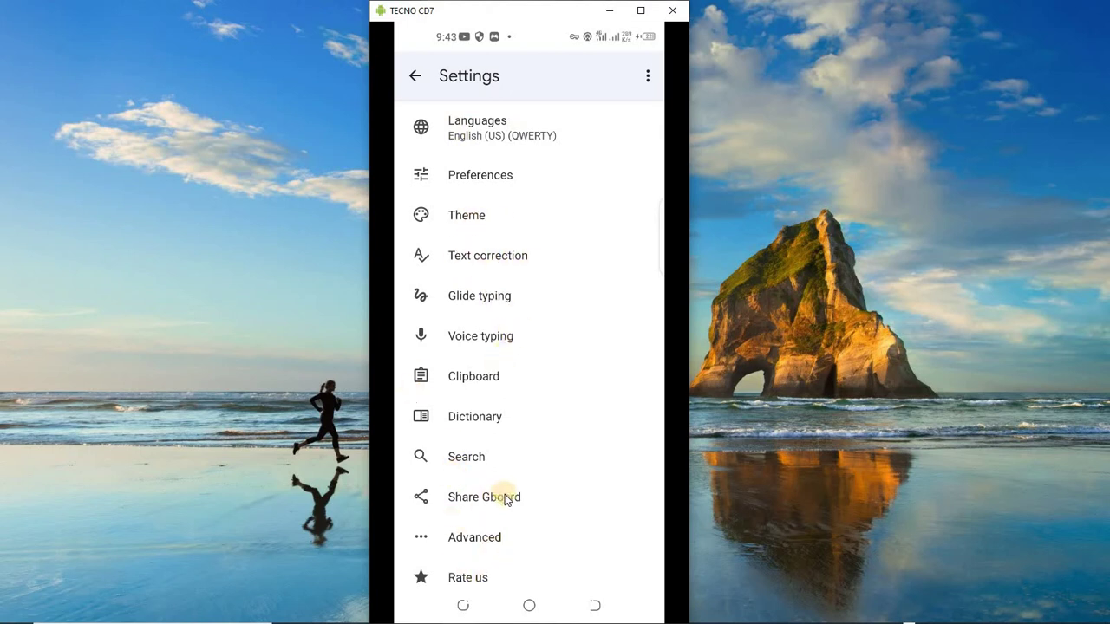
# - Open Gboard's Languages list, showing only English (US) QWERTY, and start adding a keyboard
pyautogui.scroll(1, 473, 300)
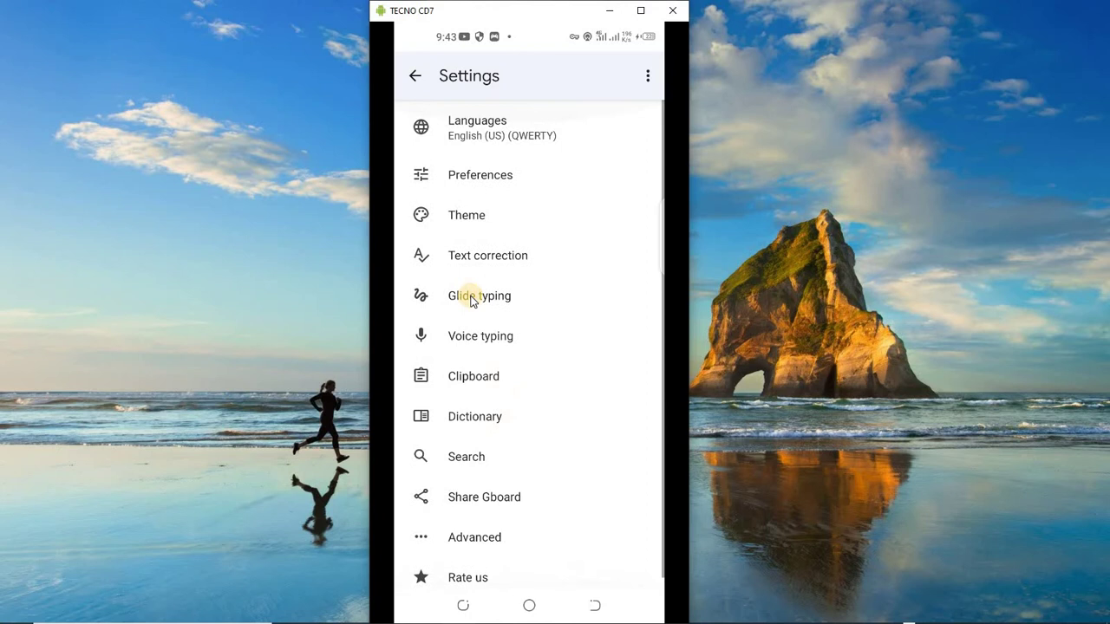
pyautogui.click(494, 129)
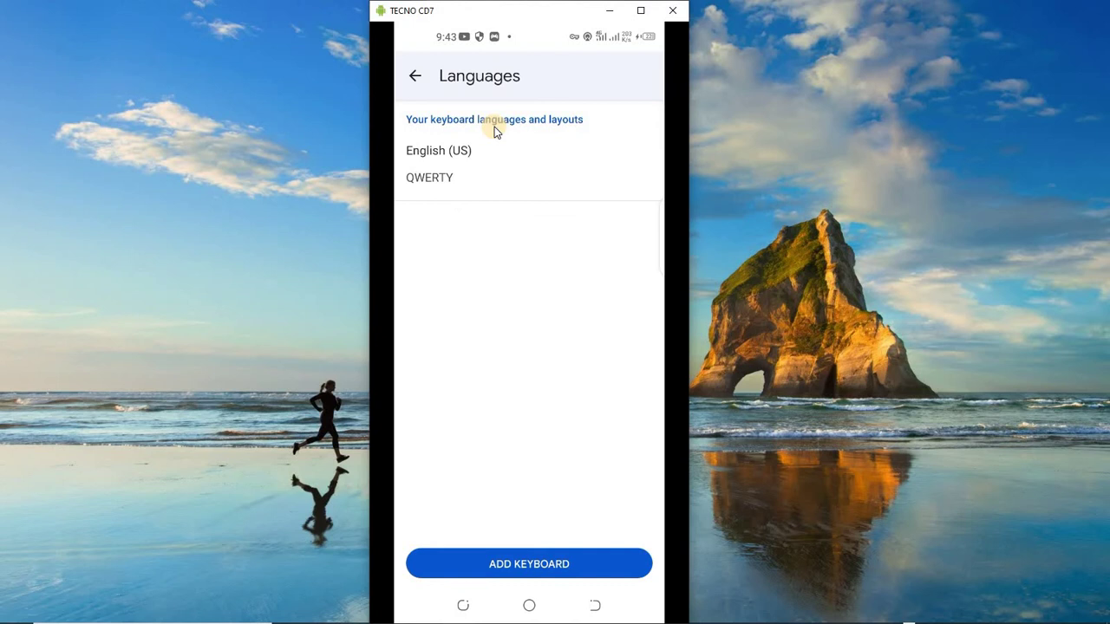
pyautogui.click(526, 564)
# - Return to the WhatsApp chat via recent apps and raise the Change keyboard dialog from the message box
pyautogui.click(458, 603)
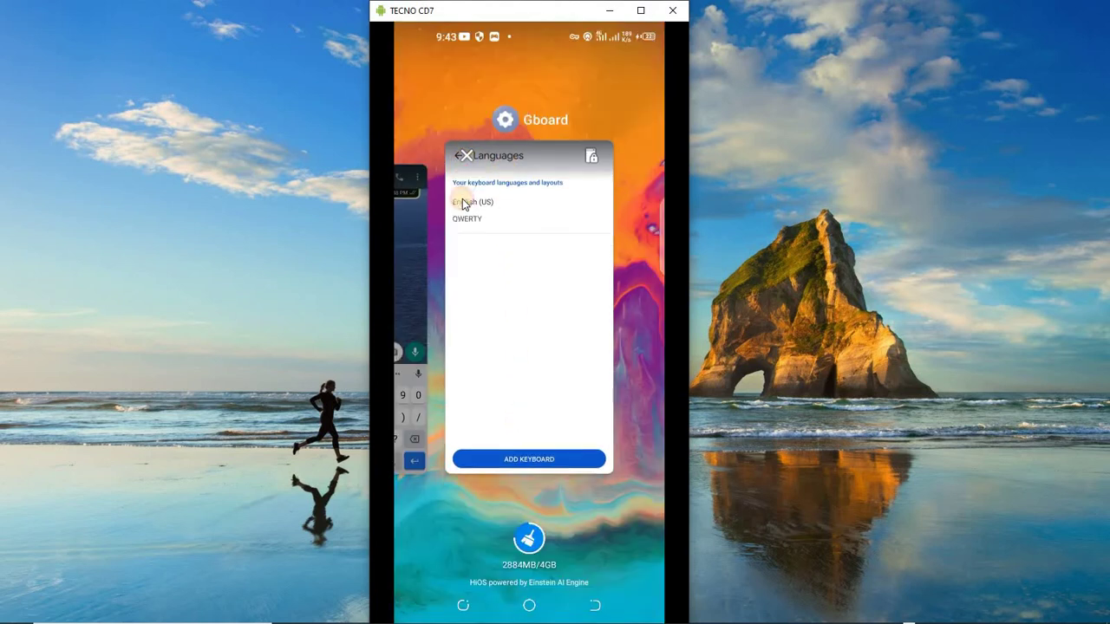
pyautogui.moveTo(479, 200); pyautogui.dragTo(598, 204)
pyautogui.click(514, 355)
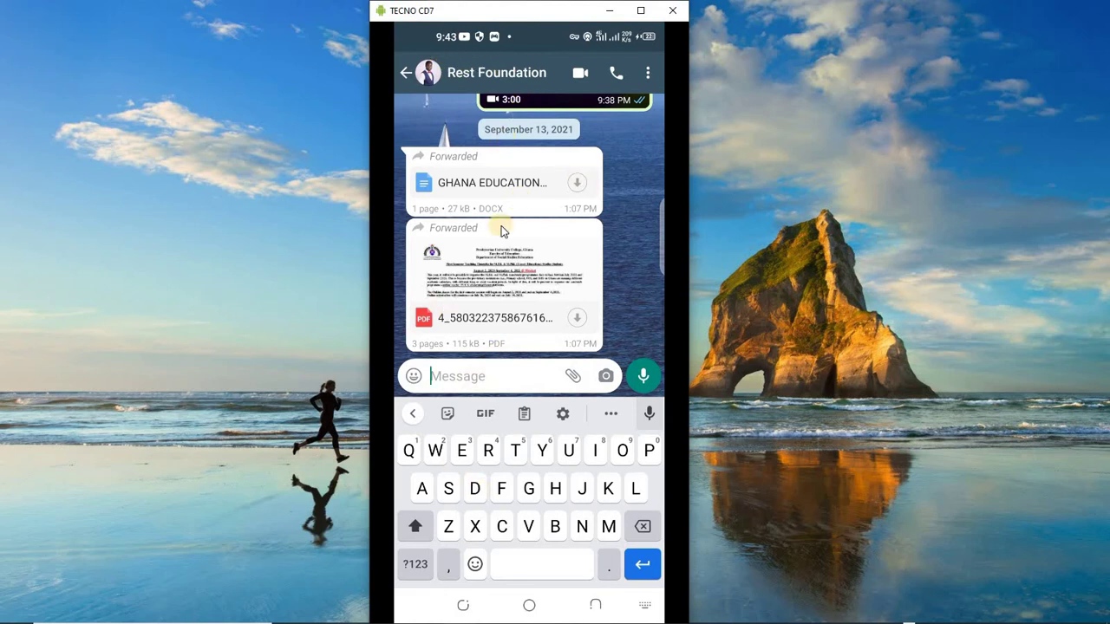
pyautogui.click(458, 375)
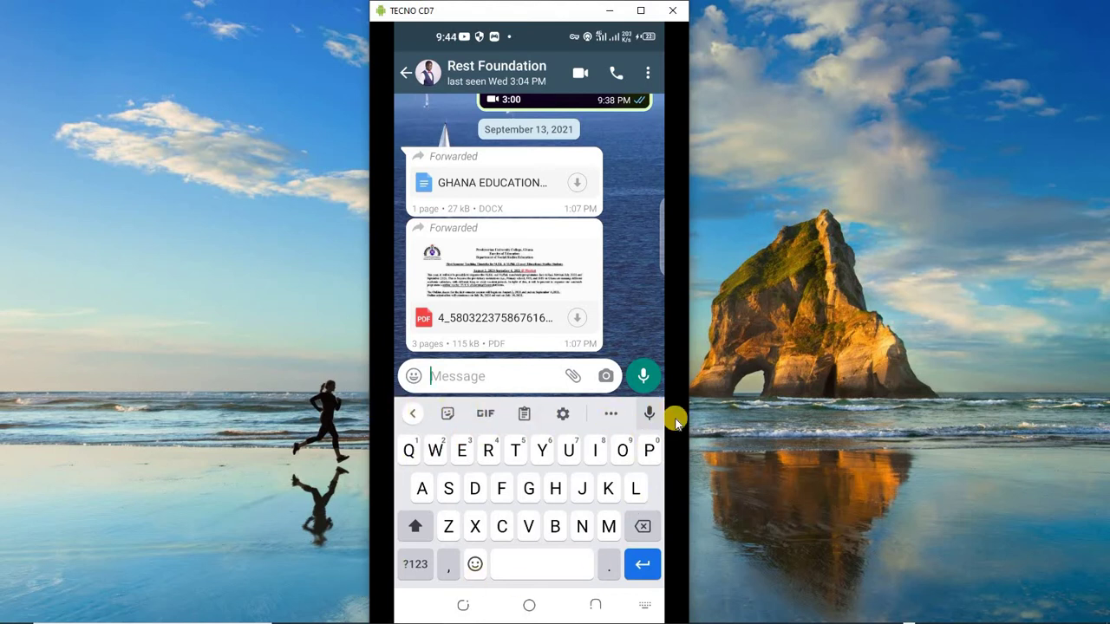
pyautogui.click(531, 565)
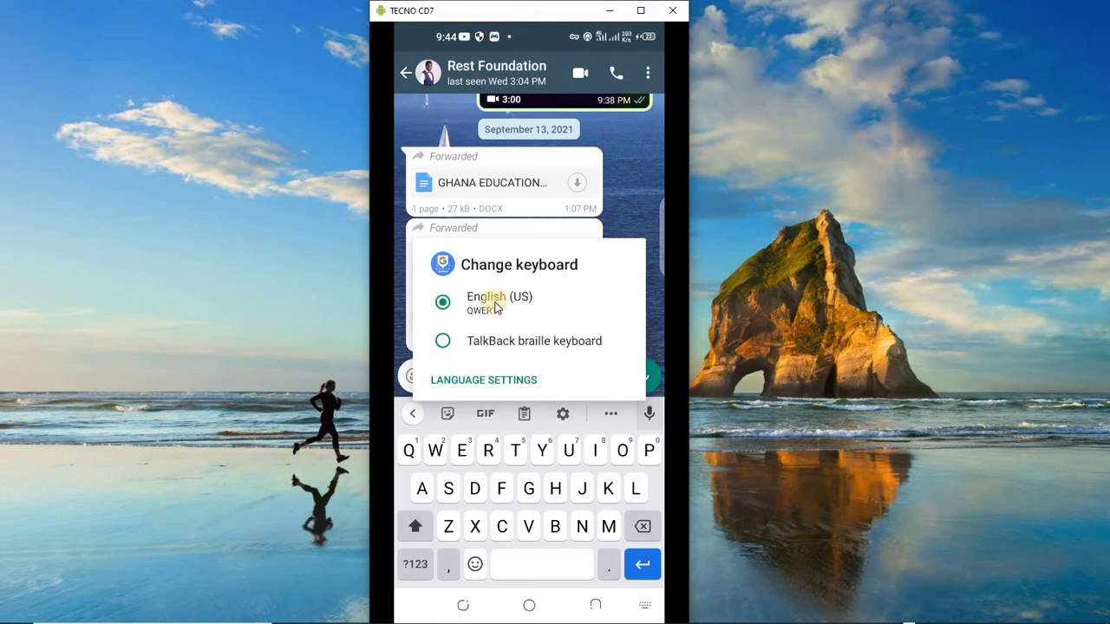
# - Go from the Change keyboard dialog's language settings to Gboard's Add keyboard language list
pyautogui.click(511, 381)
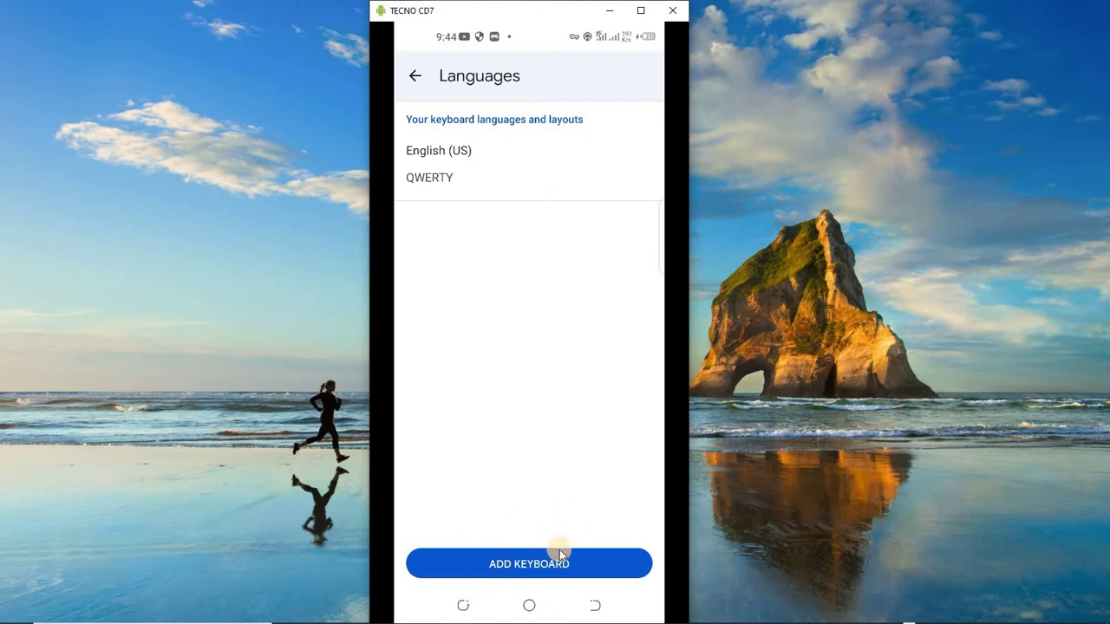
pyautogui.click(599, 567)
pyautogui.click(519, 567)
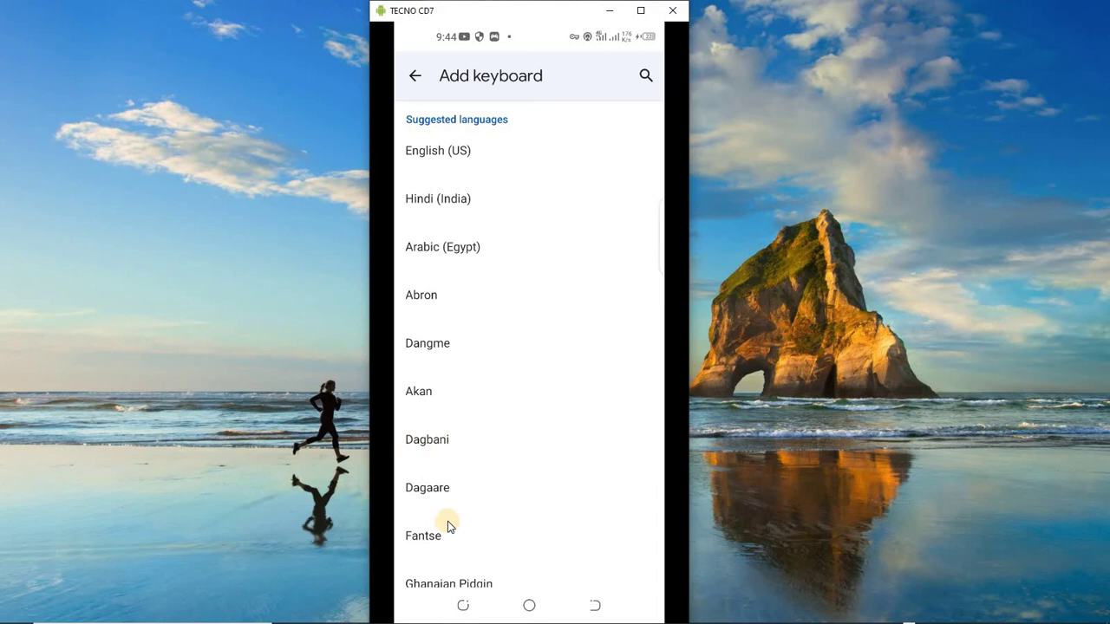
# - Scroll down through the Add keyboard languages and back up, then open the language search
pyautogui.scroll(-3, 449, 511)
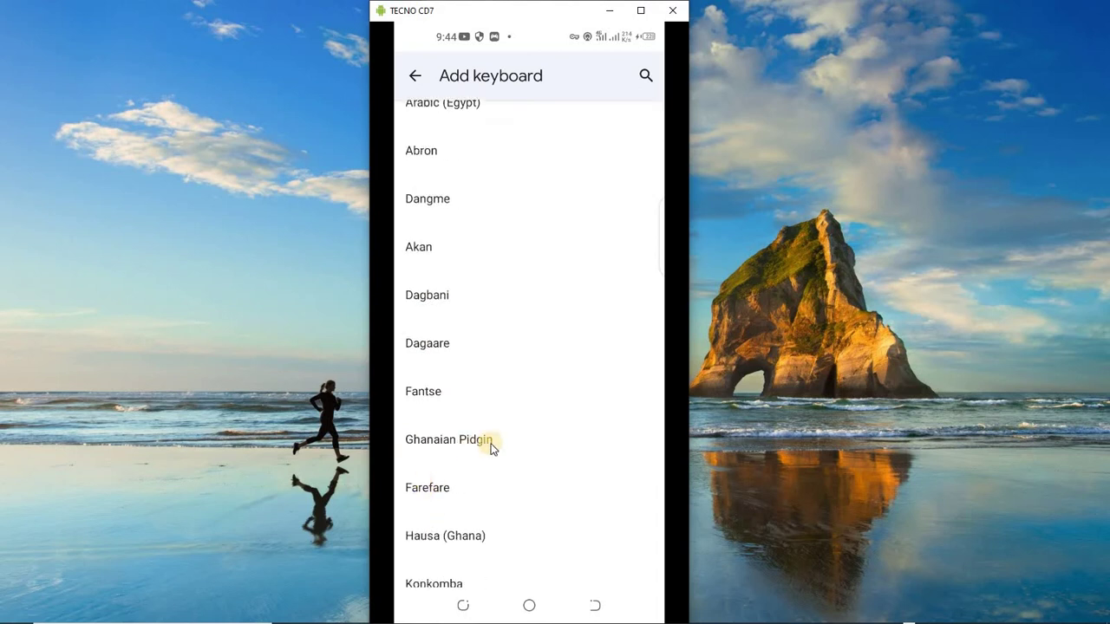
pyautogui.scroll(-2, 492, 446)
pyautogui.scroll(-1, 475, 446)
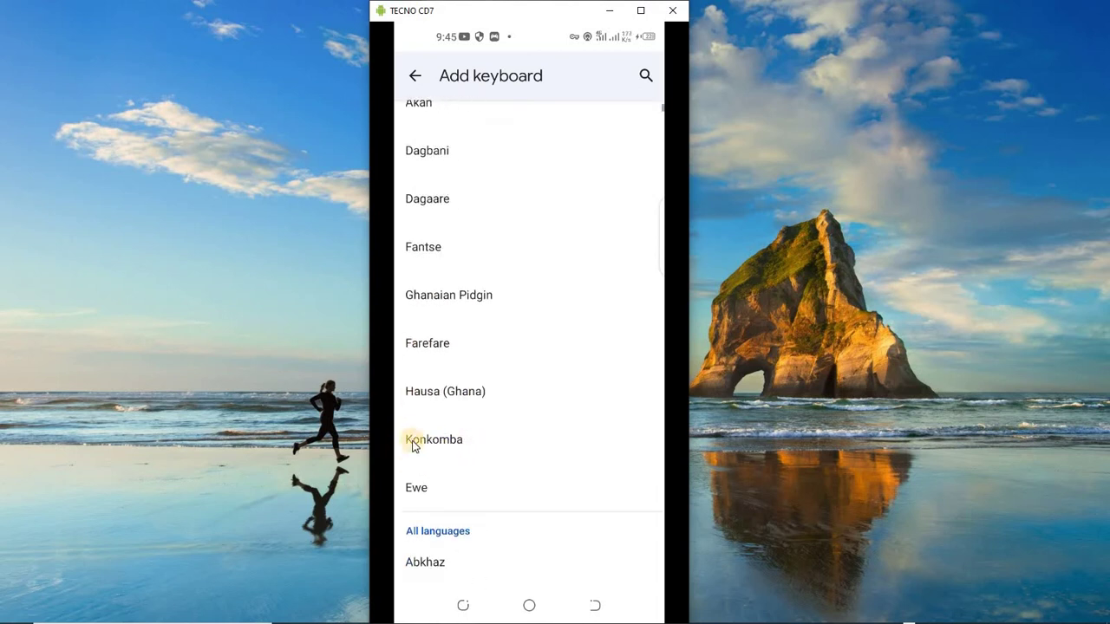
pyautogui.scroll(-1, 424, 451)
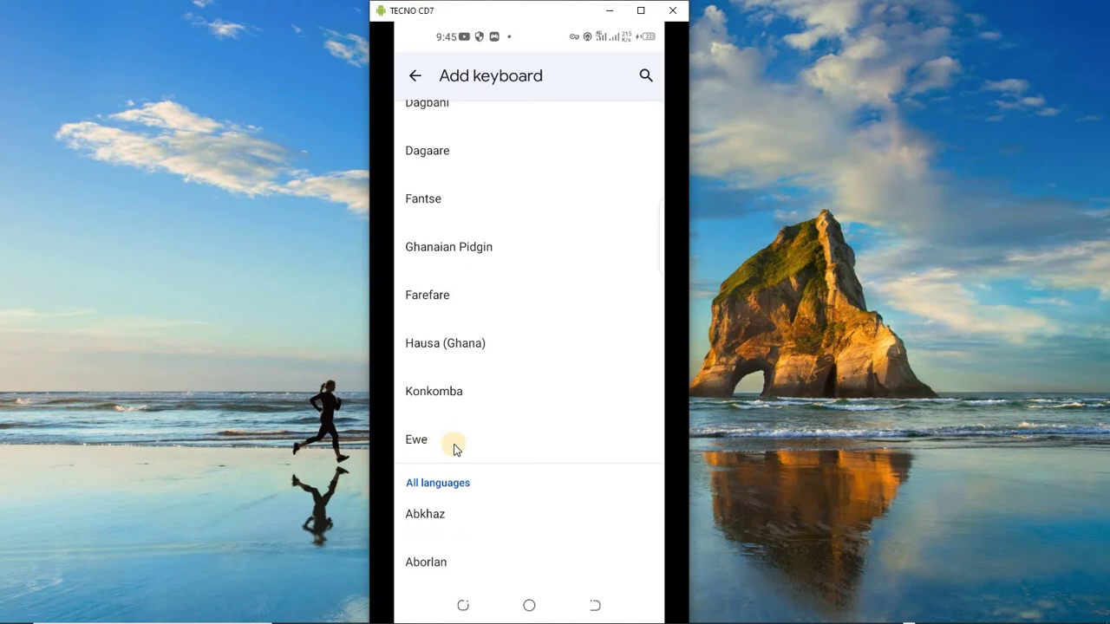
pyautogui.scroll(-2, 438, 449)
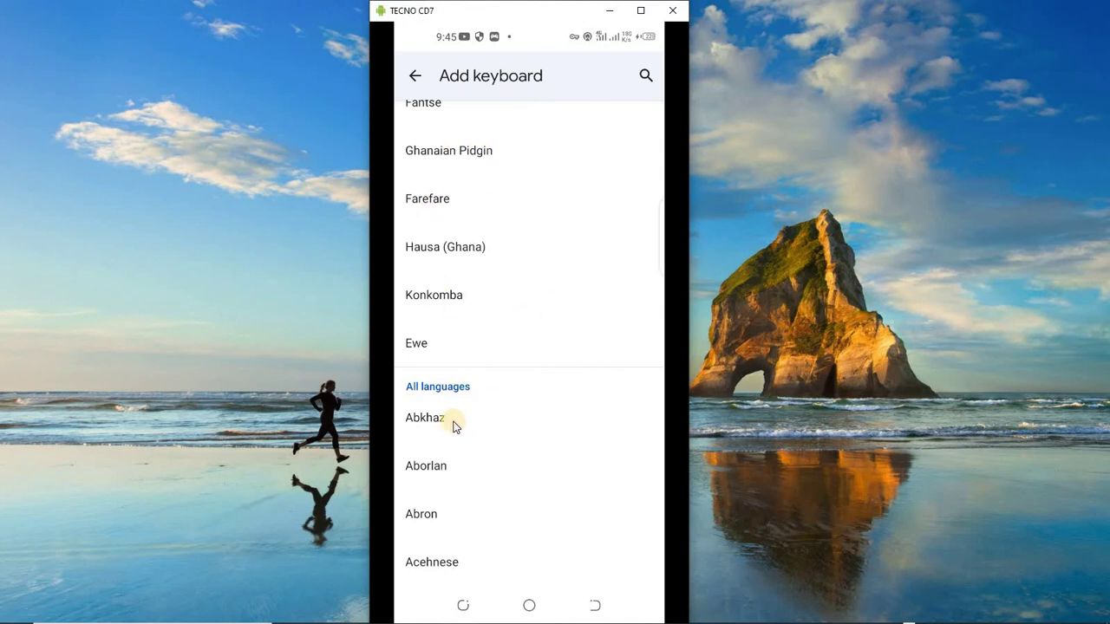
pyautogui.scroll(-3, 468, 423)
pyautogui.scroll(-15, 434, 365)
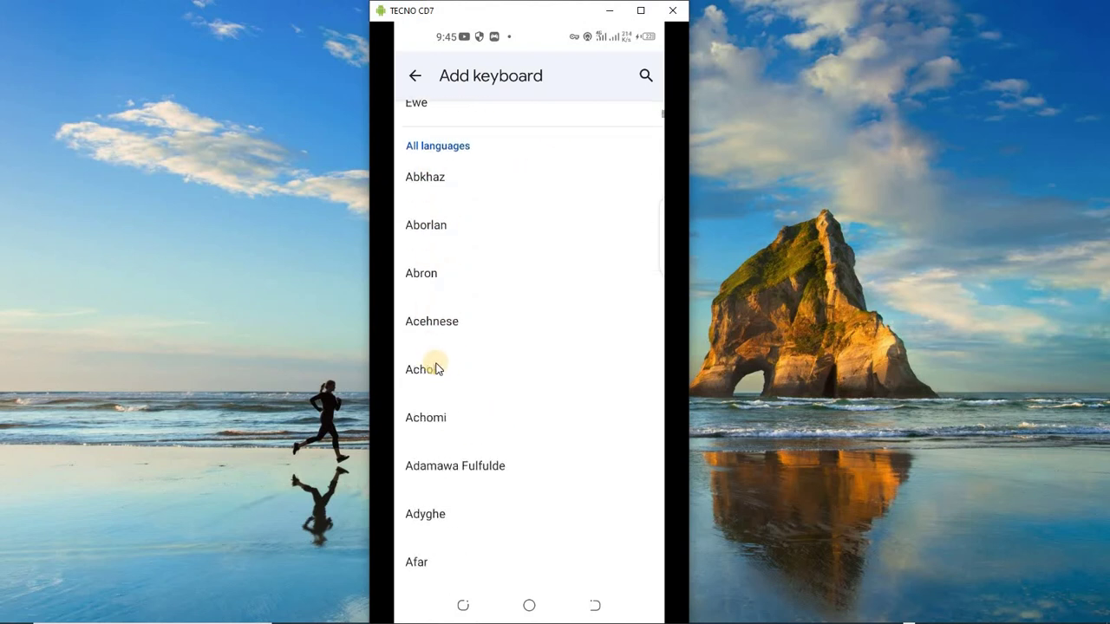
pyautogui.scroll(-10, 436, 368)
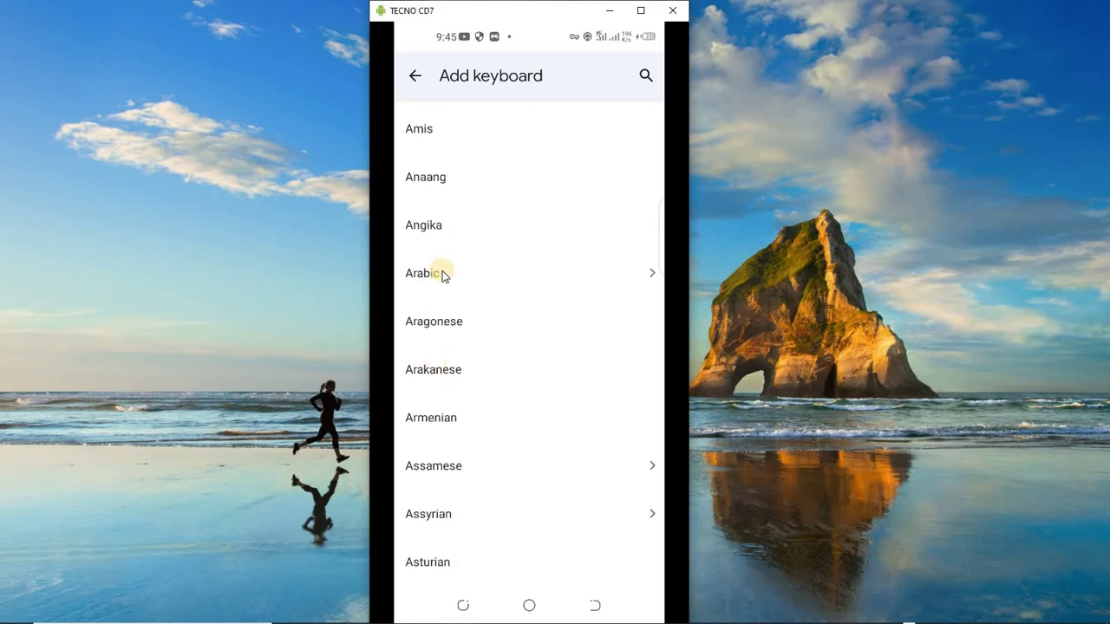
pyautogui.scroll(-7, 454, 378)
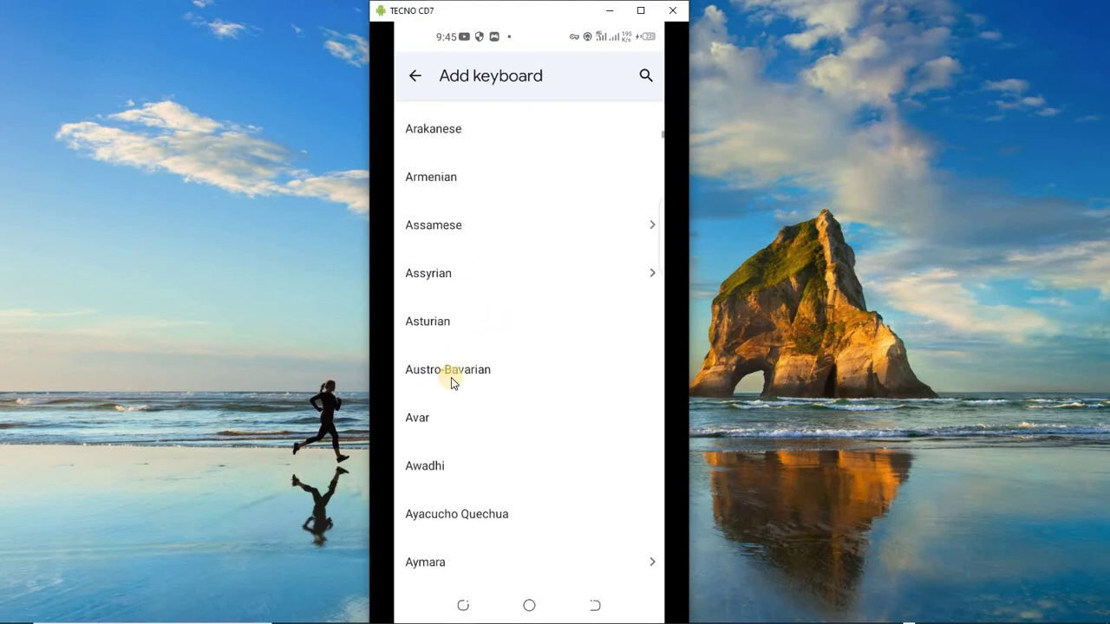
pyautogui.scroll(-14, 451, 381)
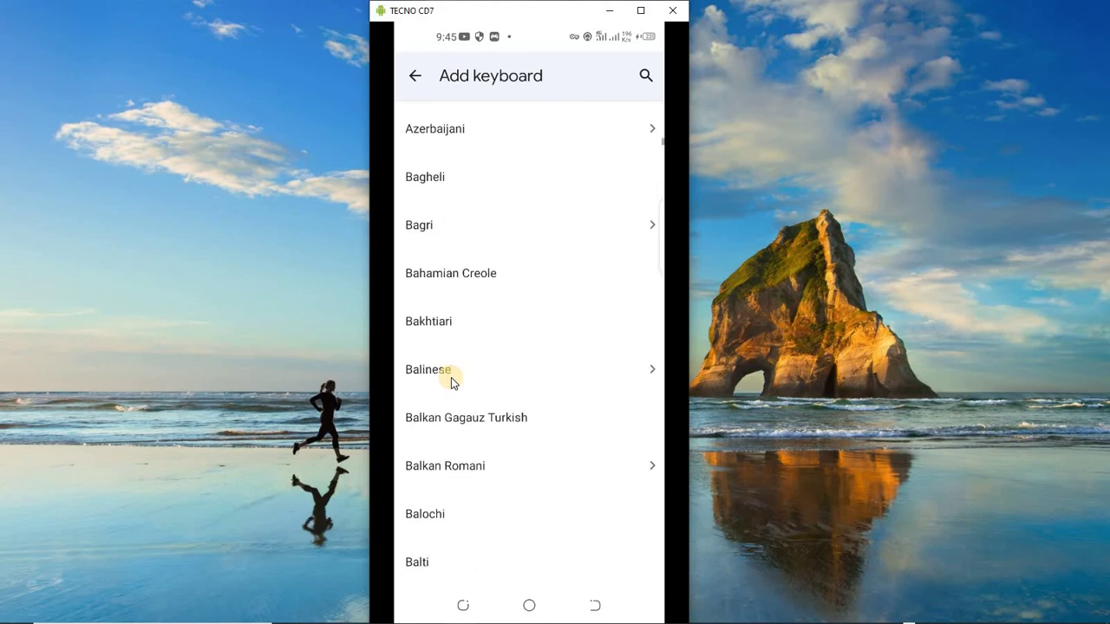
pyautogui.scroll(-18, 451, 377)
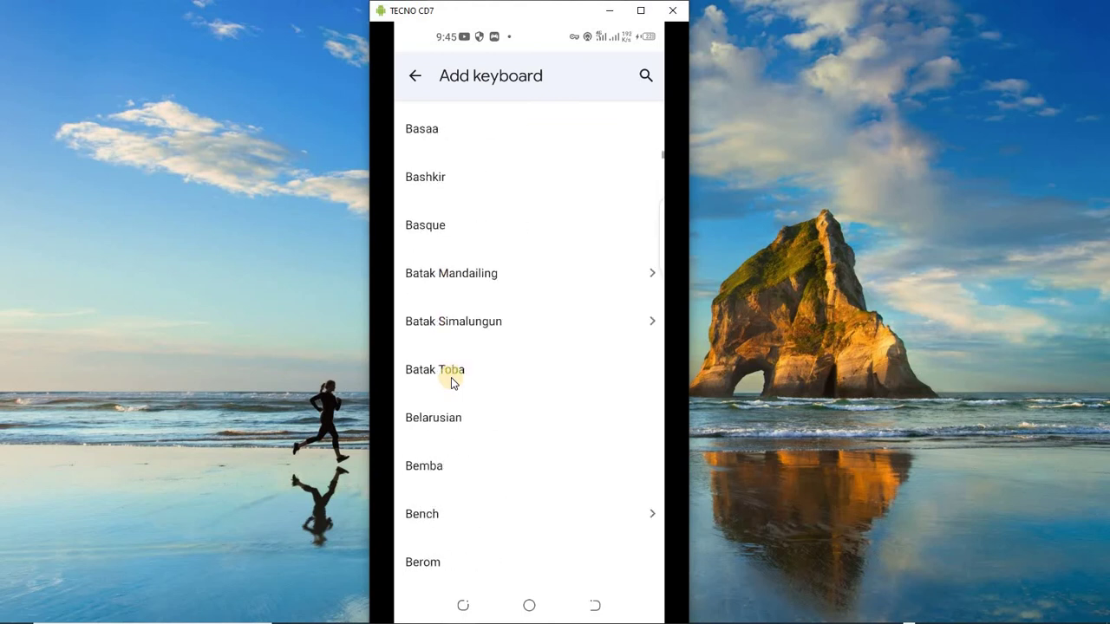
pyautogui.scroll(-20, 461, 399)
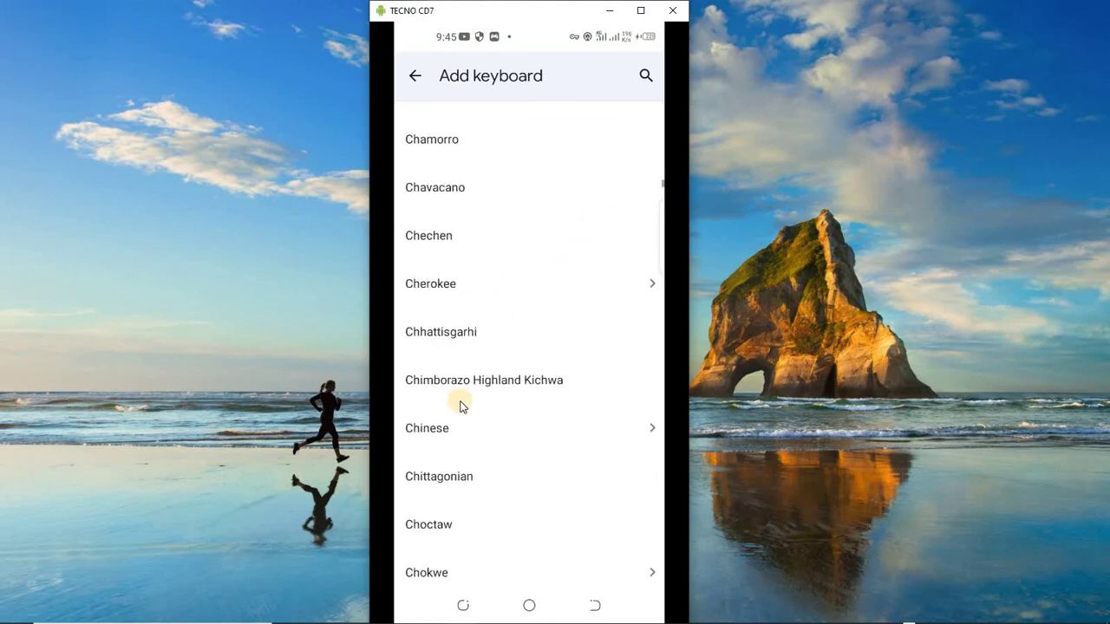
pyautogui.scroll(-20, 460, 406)
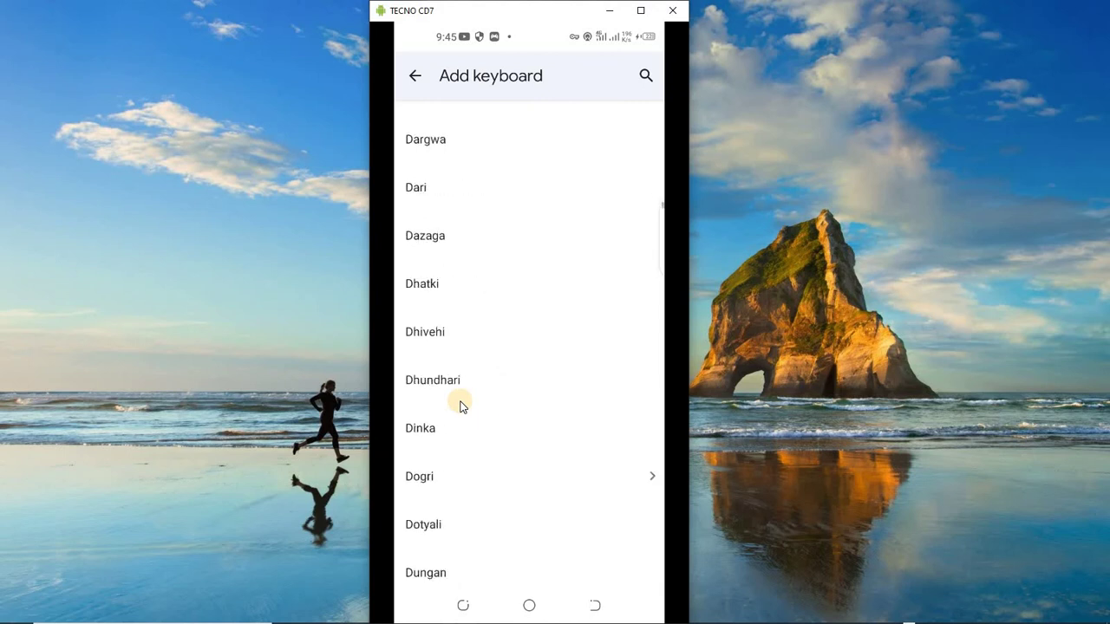
pyautogui.scroll(-12, 461, 405)
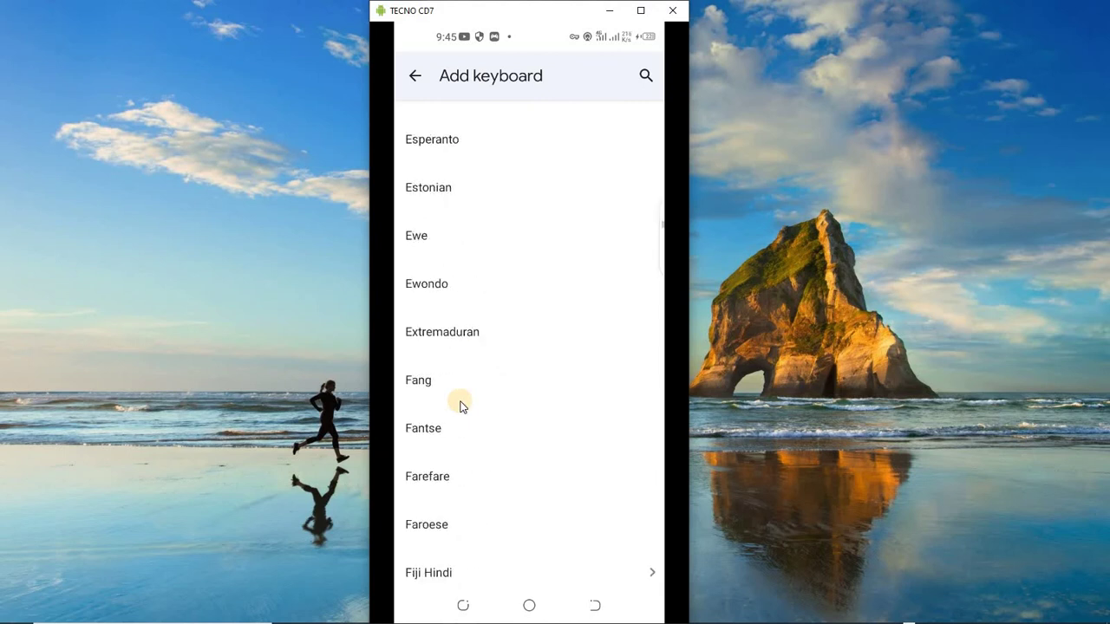
pyautogui.scroll(-20, 460, 406)
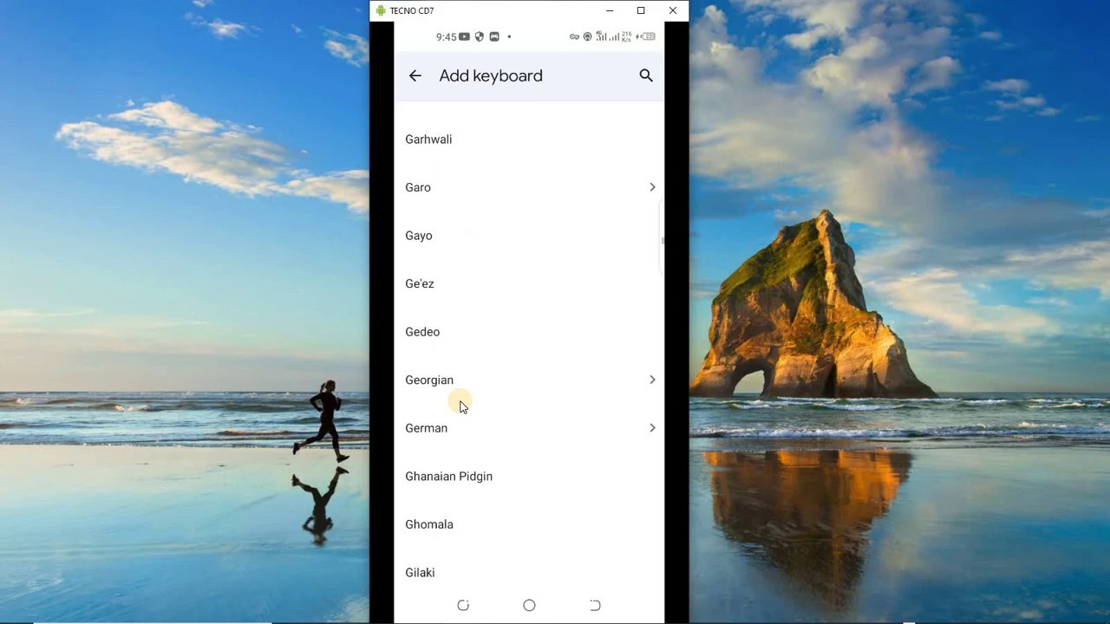
pyautogui.scroll(-20, 461, 405)
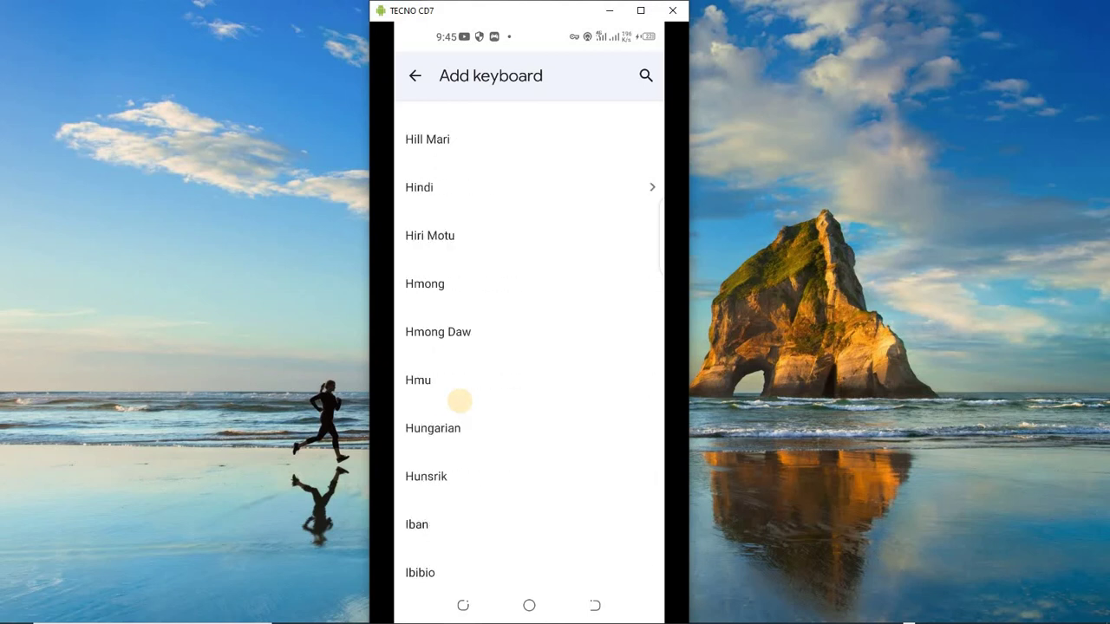
pyautogui.scroll(-20, 460, 406)
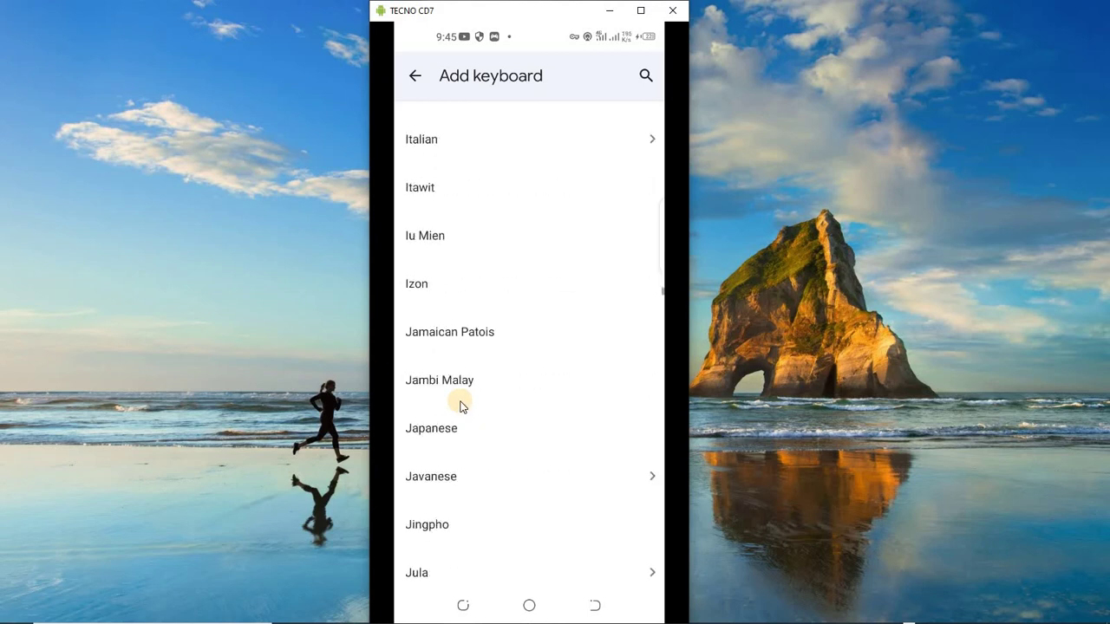
pyautogui.scroll(-19, 460, 405)
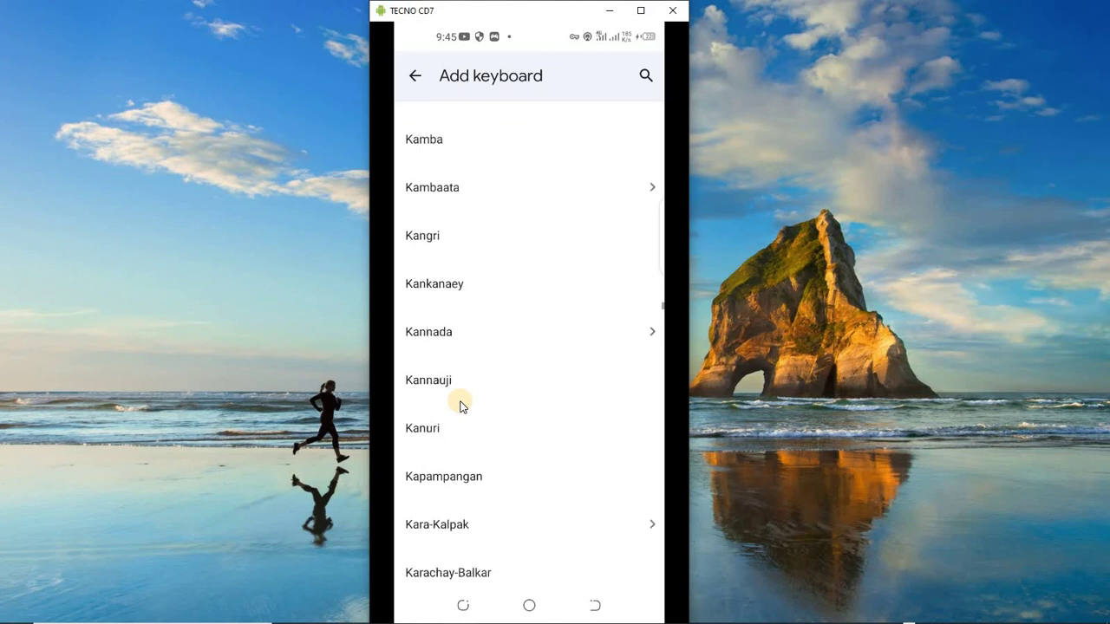
pyautogui.scroll(-20, 460, 406)
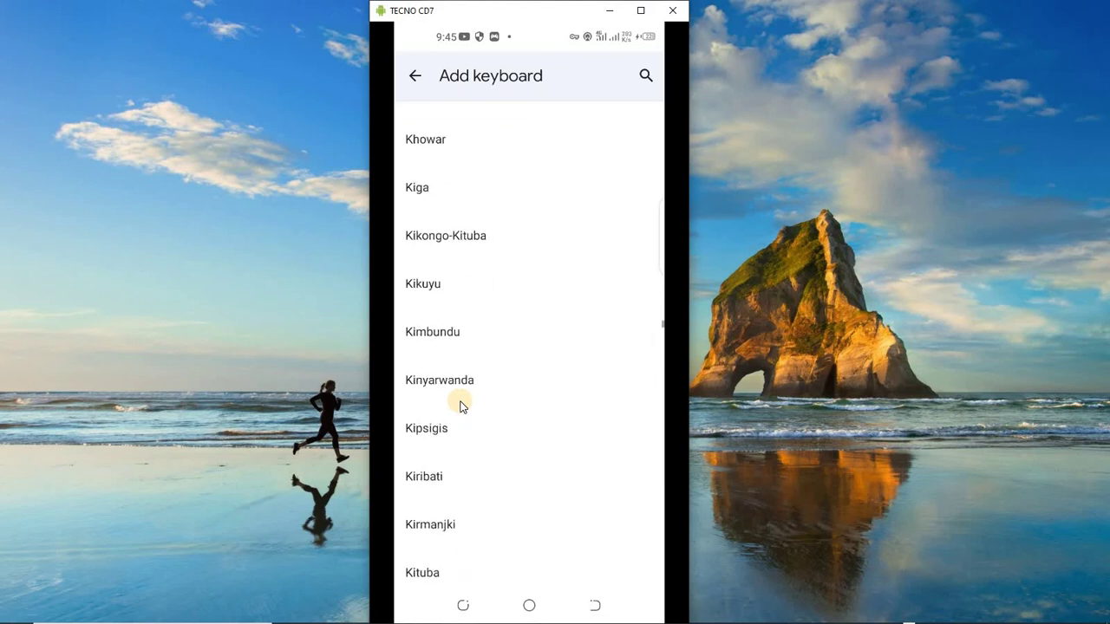
pyautogui.scroll(-12, 460, 406)
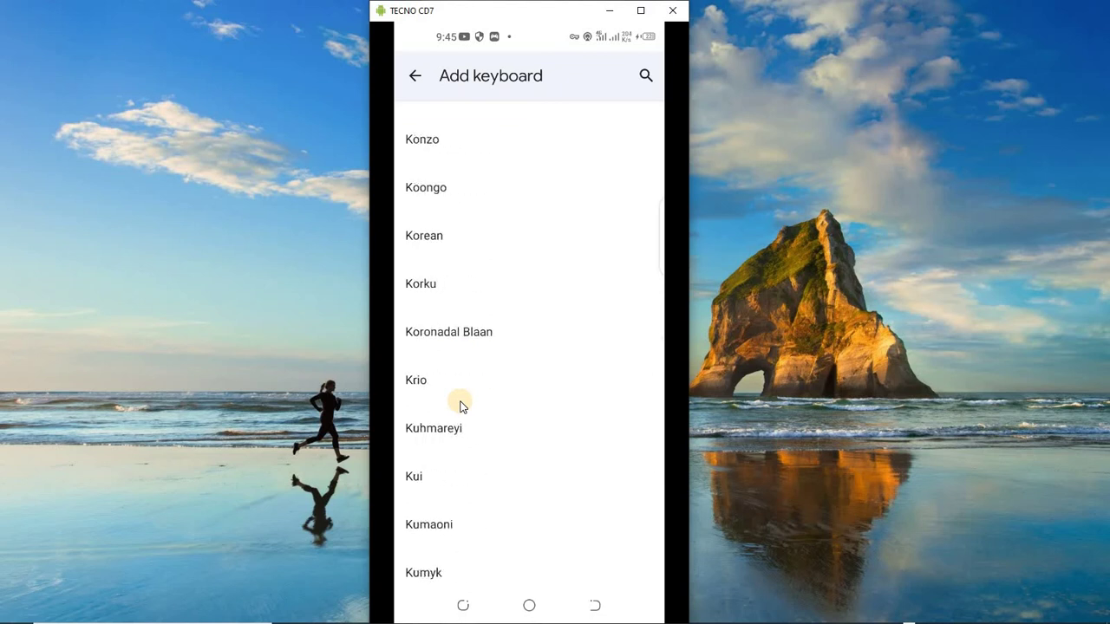
pyautogui.scroll(-20, 460, 406)
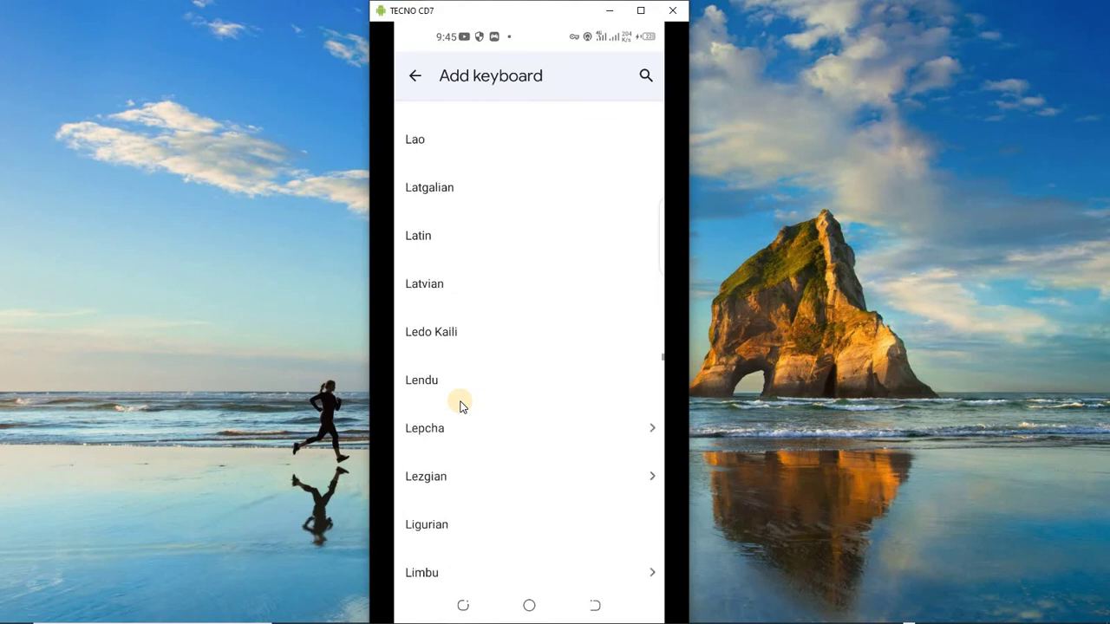
pyautogui.scroll(-6, 460, 406)
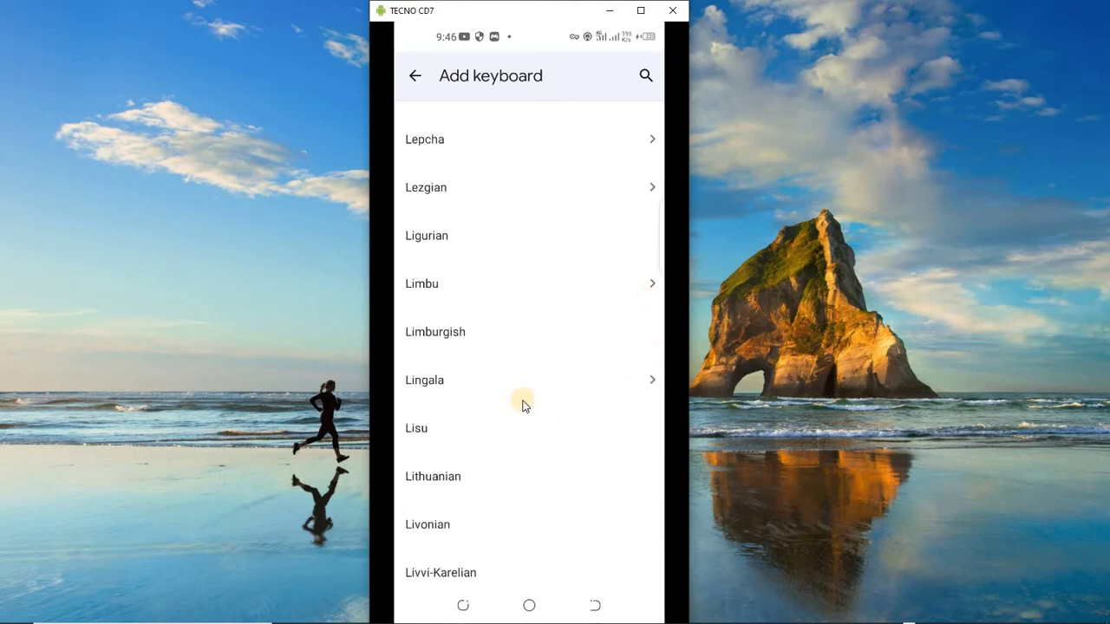
pyautogui.scroll(20, 523, 405)
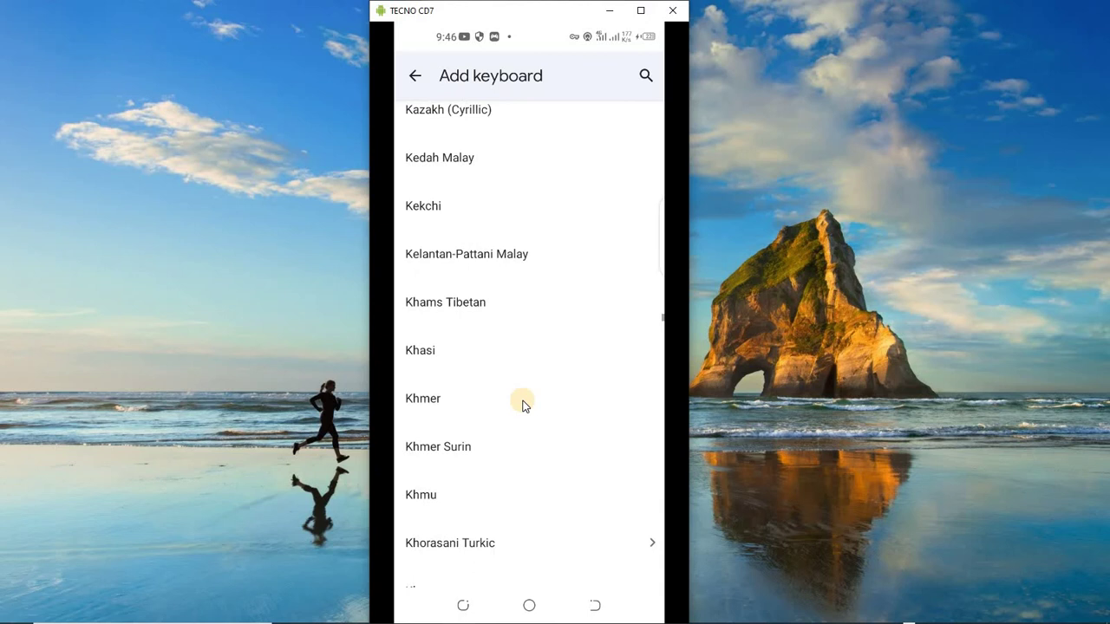
pyautogui.scroll(20, 523, 406)
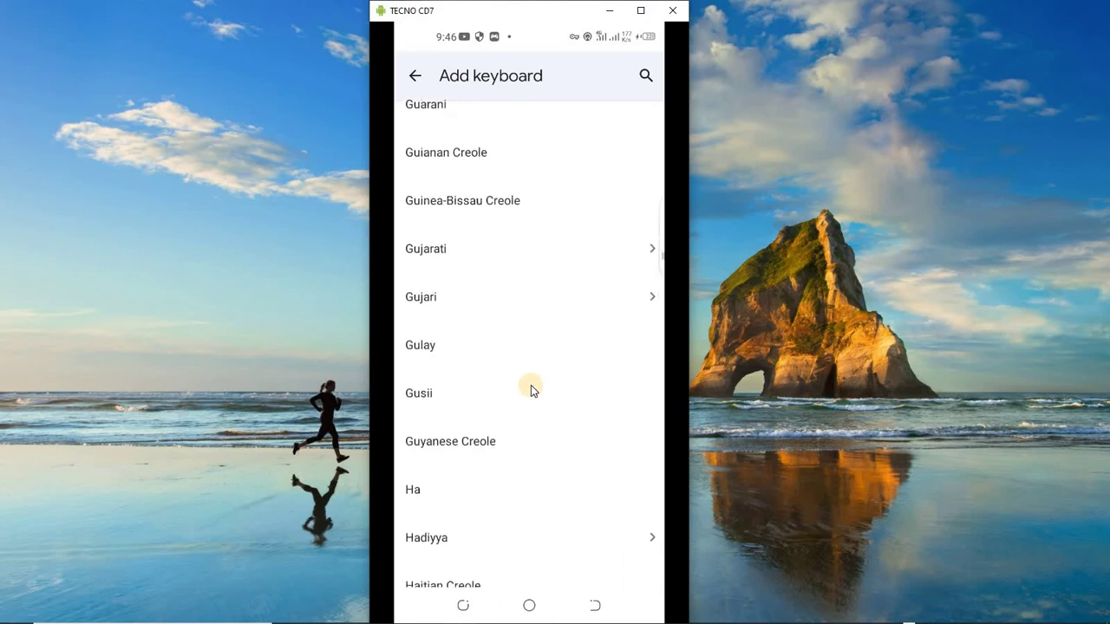
pyautogui.scroll(20, 531, 385)
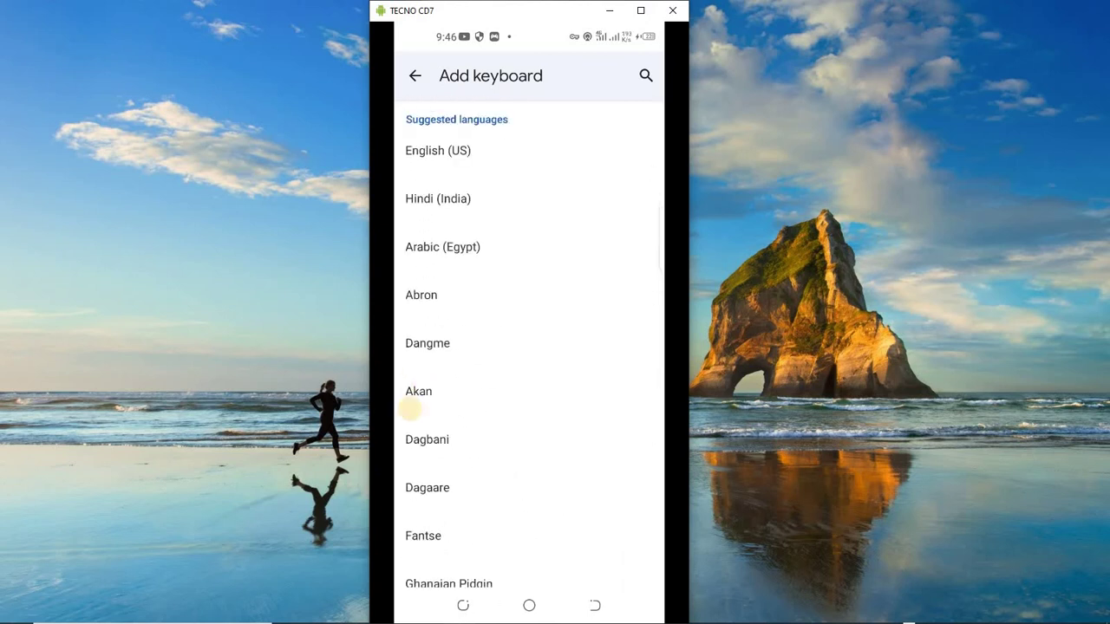
pyautogui.click(645, 75)
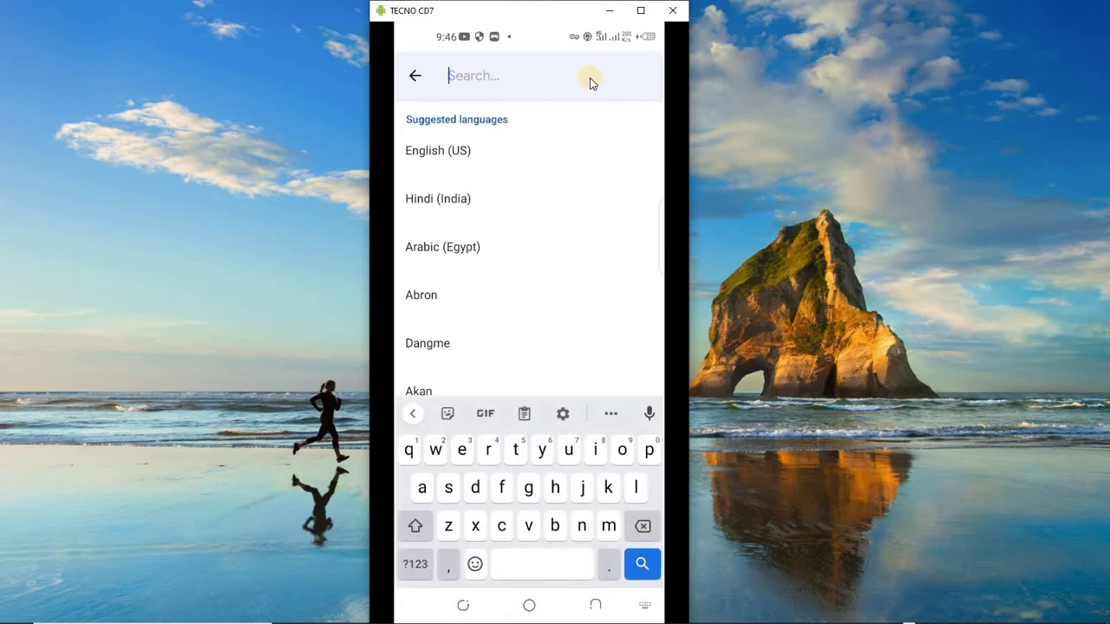
# - Search languages for 'yo', then clear the search and scroll the suggestions until Akan appears
pyautogui.write('y')
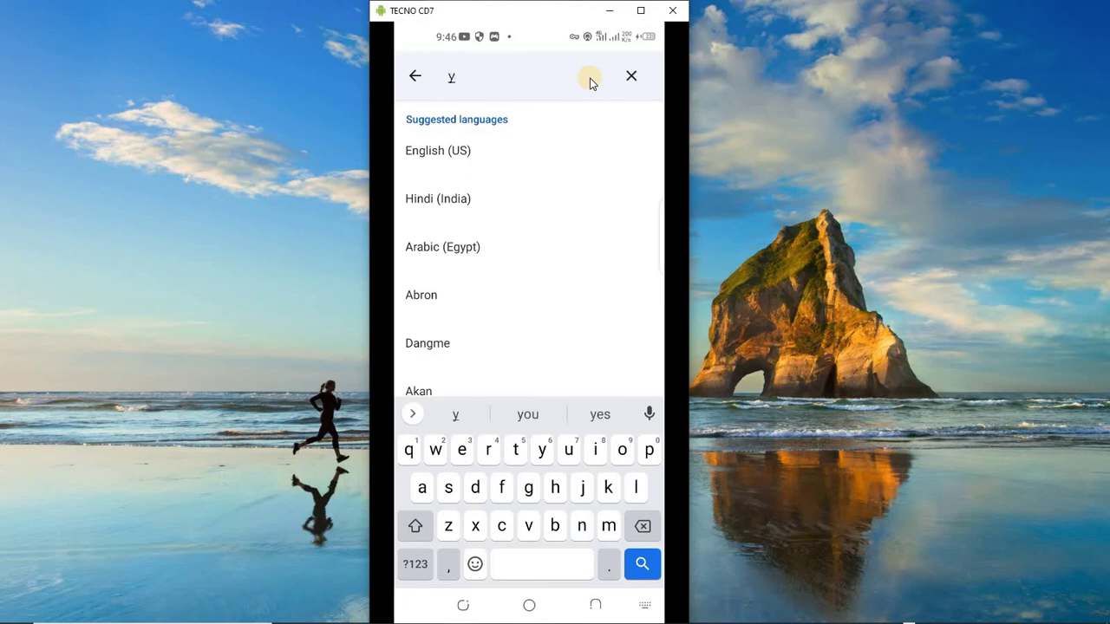
pyautogui.write('o')
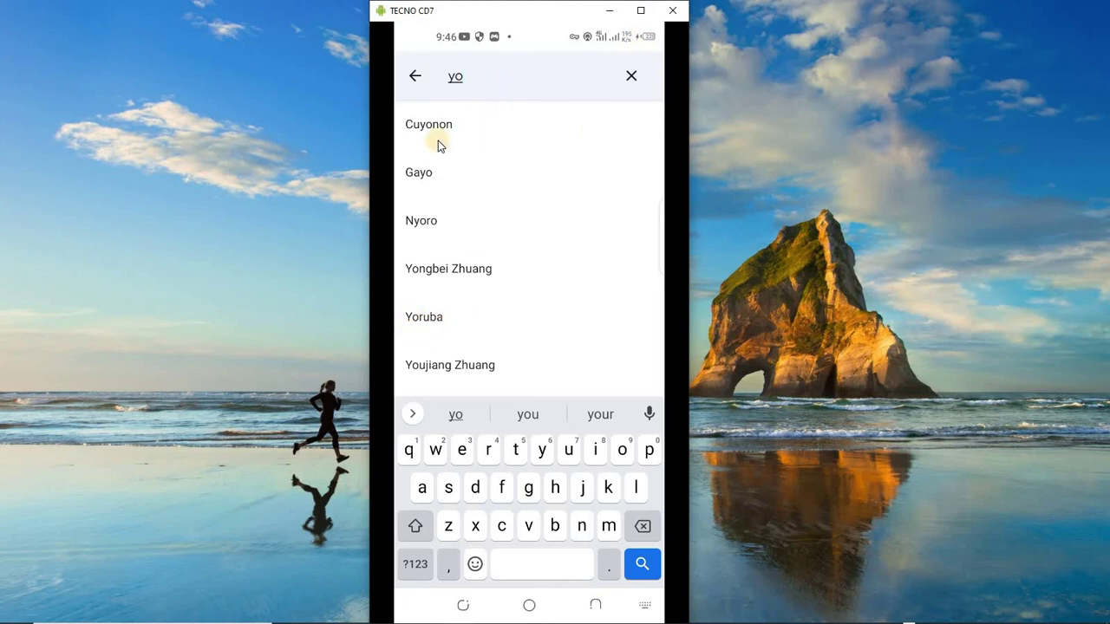
pyautogui.click(630, 75)
pyautogui.scroll(-1, 429, 314)
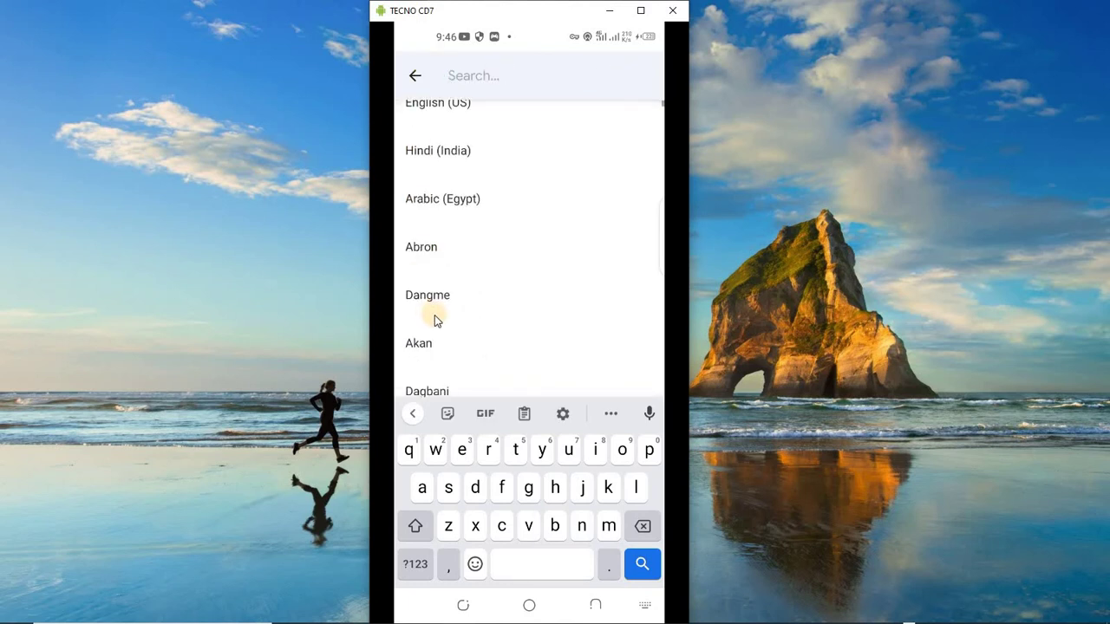
# - Add Akan as a new keyboard language with the Akan layout selected
pyautogui.click(417, 345)
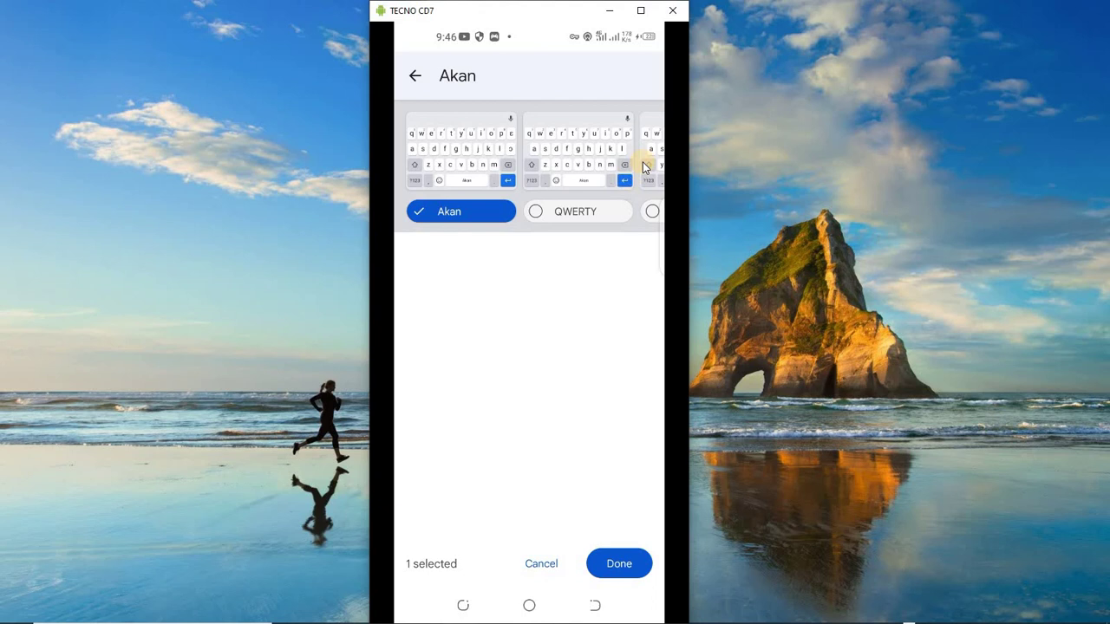
pyautogui.moveTo(642, 161); pyautogui.dragTo(488, 153)
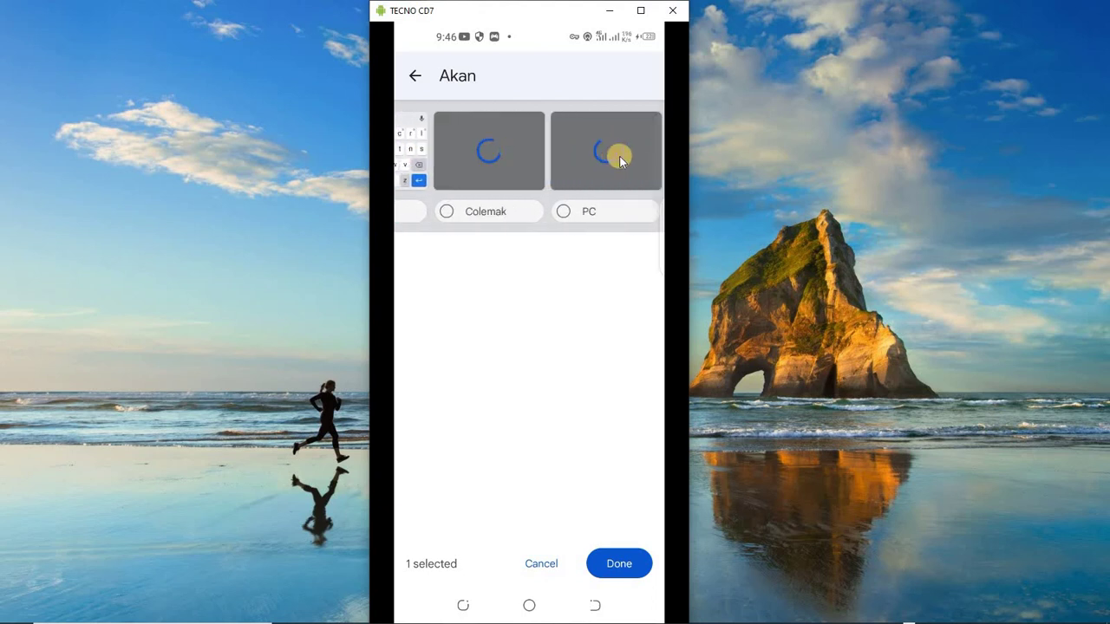
pyautogui.moveTo(620, 160); pyautogui.dragTo(464, 214)
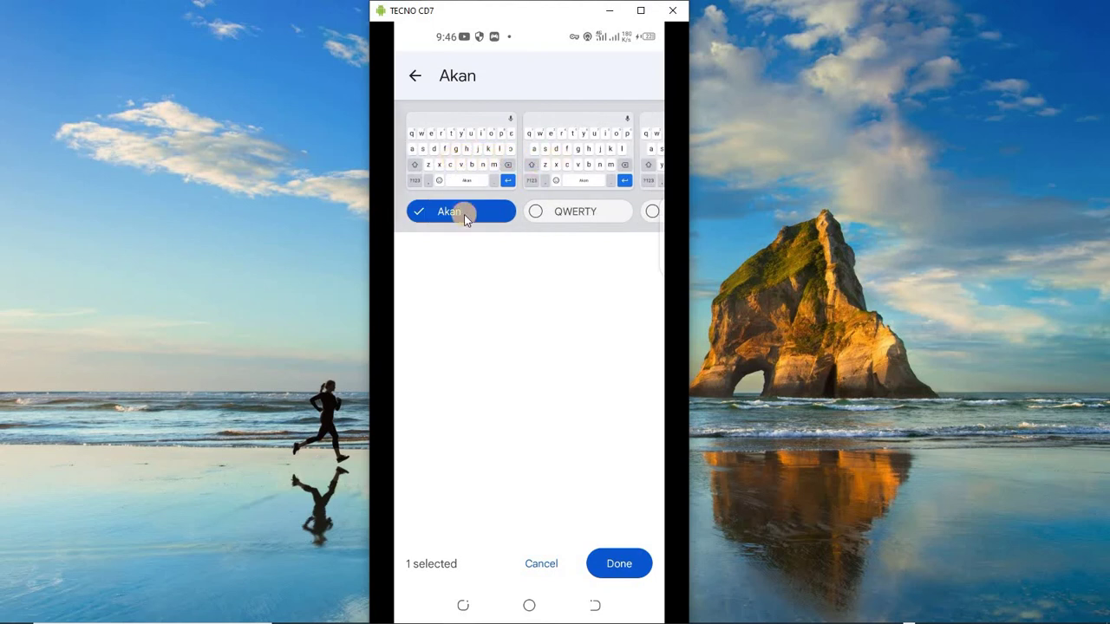
pyautogui.click(413, 215)
pyautogui.click(622, 566)
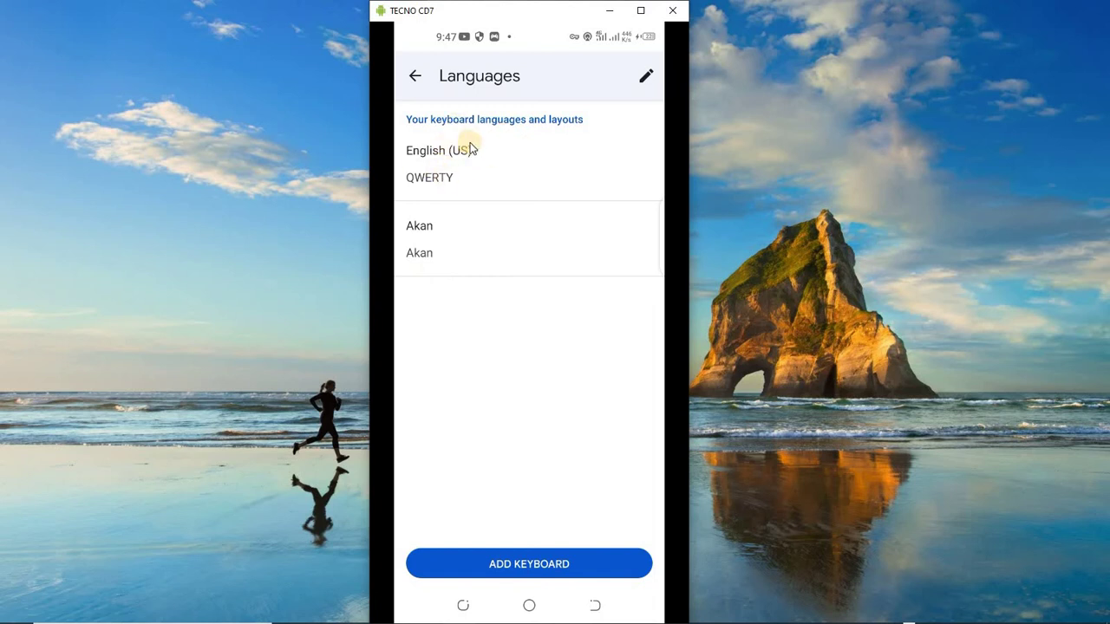
# - Add Ewe from the Add keyboard list as a third Gboard language, then return to the WhatsApp chat
pyautogui.click(507, 559)
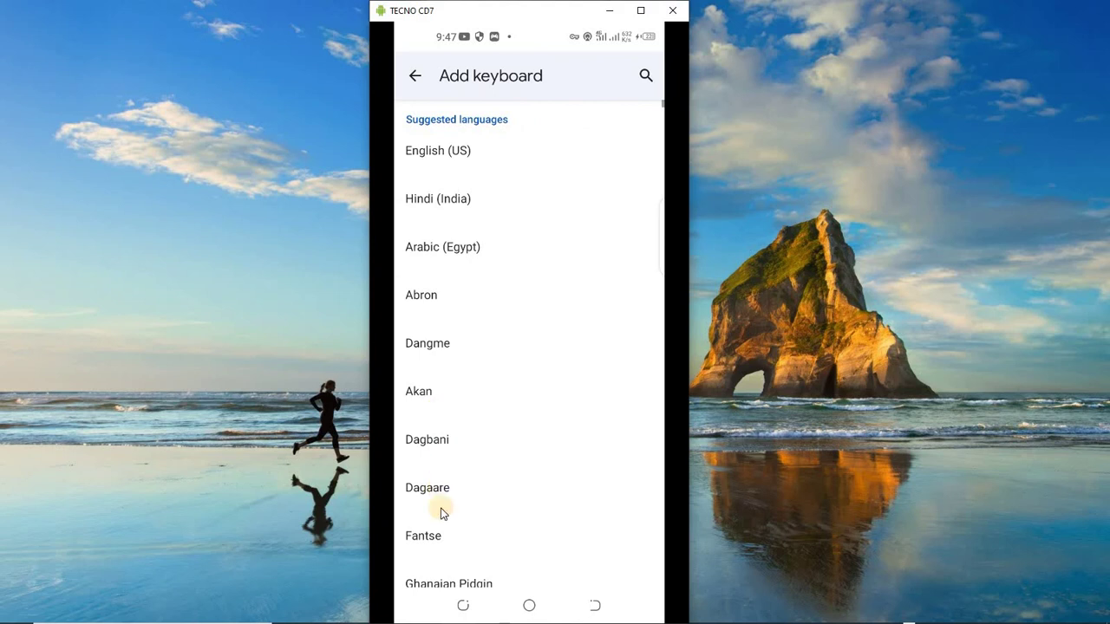
pyautogui.scroll(-2, 440, 514)
pyautogui.scroll(-2, 442, 536)
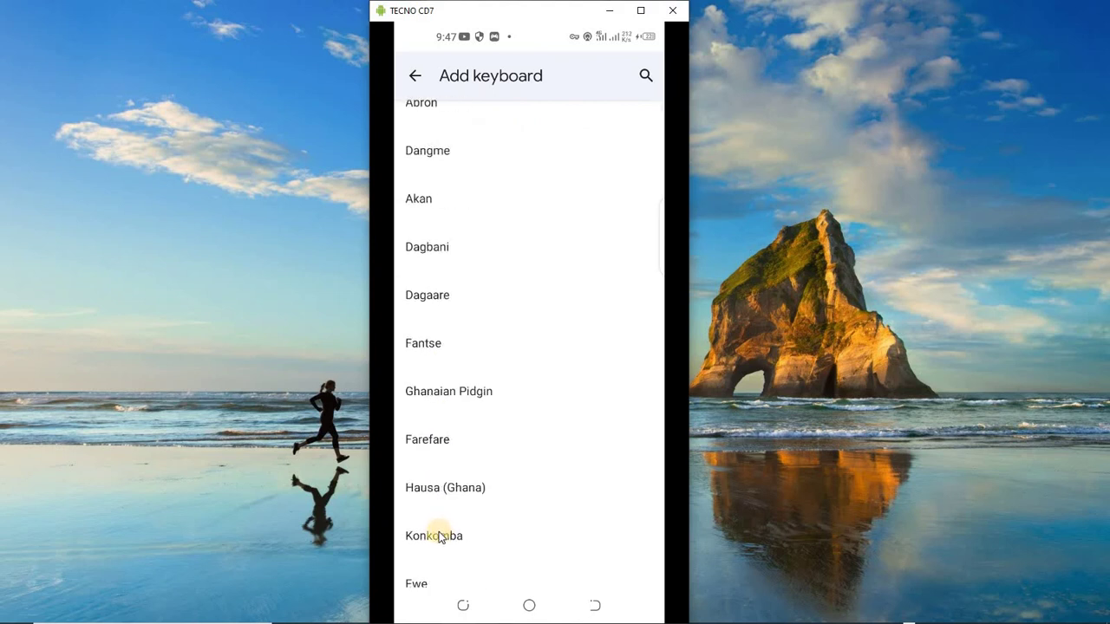
pyautogui.scroll(-2, 438, 524)
pyautogui.click(428, 494)
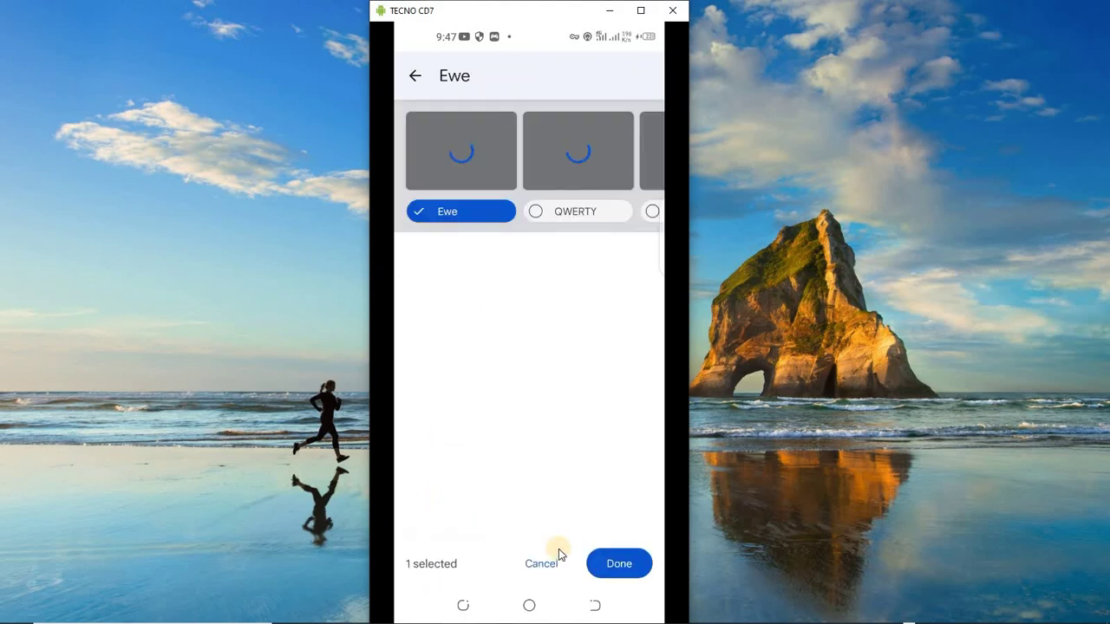
pyautogui.click(607, 564)
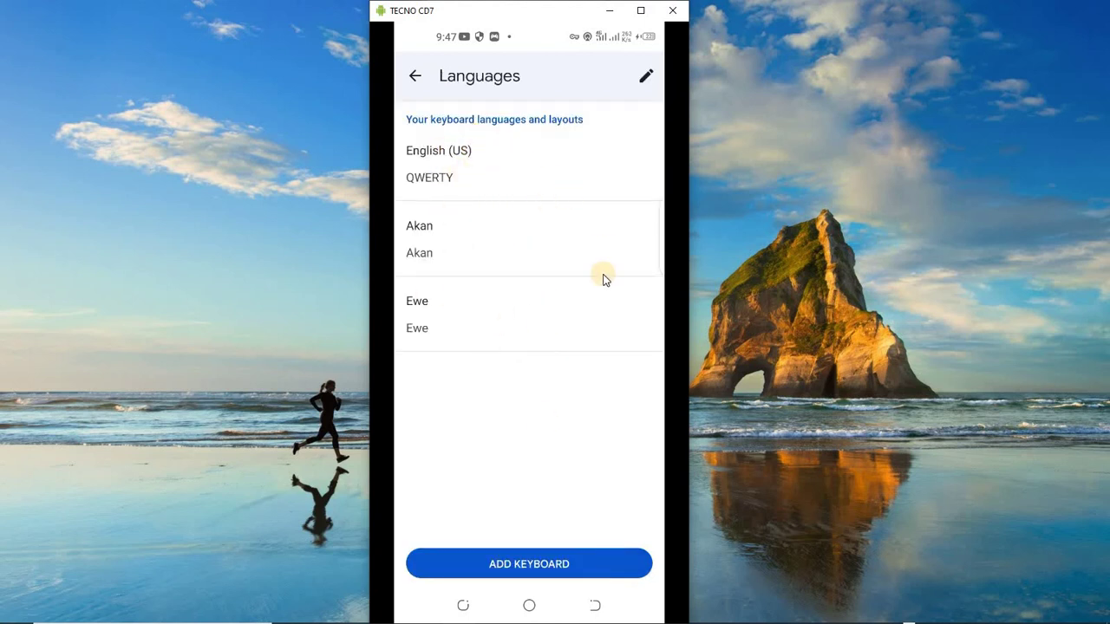
pyautogui.click(591, 610)
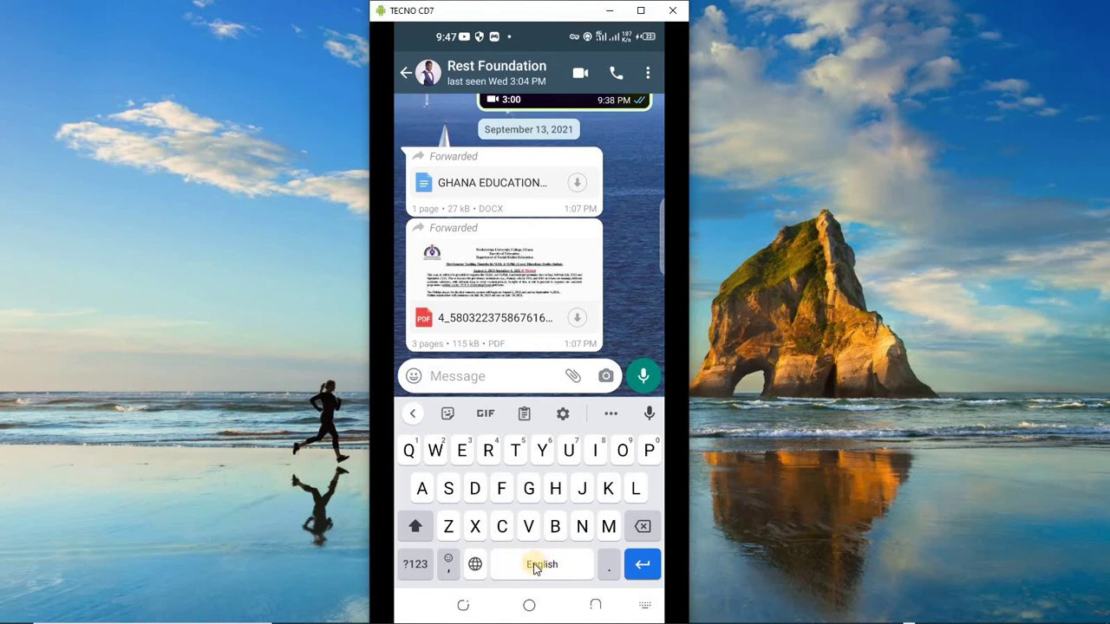
# - Switch Gboard to the Ewe (Eʋegbe) keyboard and set its letters to lowercase
pyautogui.moveTo(535, 568); pyautogui.dragTo(535, 568)
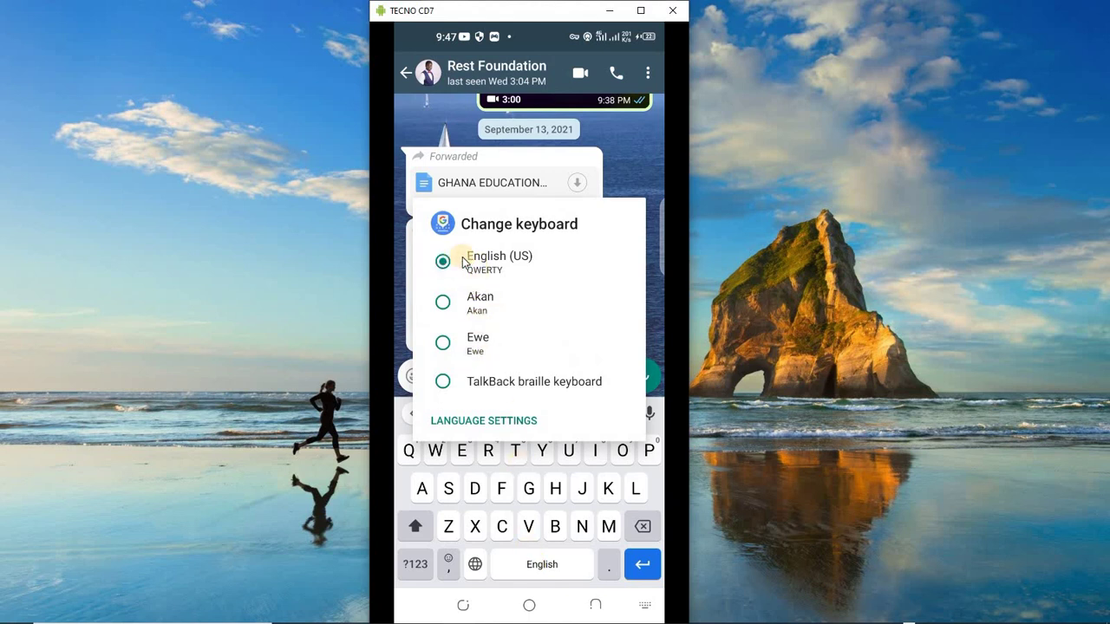
pyautogui.click(523, 359)
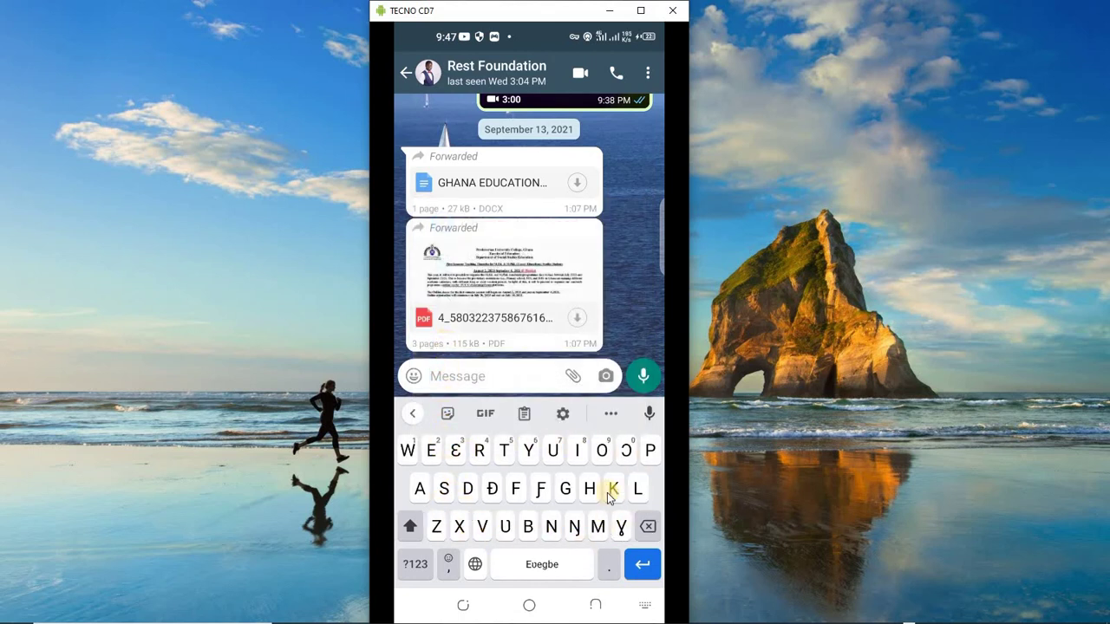
pyautogui.click(411, 527)
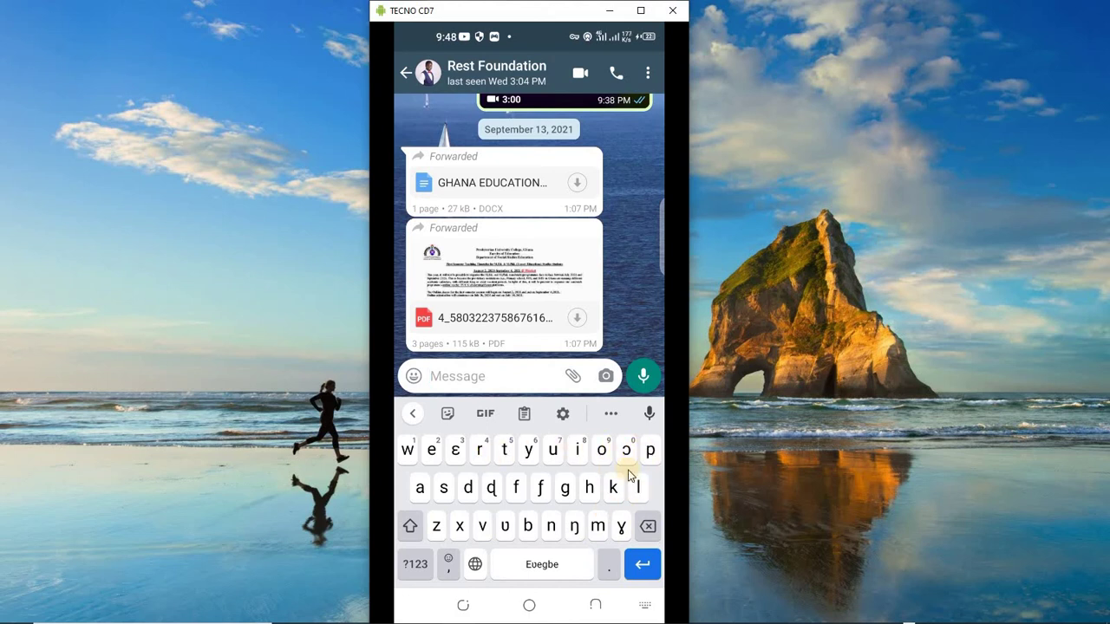
# - Switch Gboard to the Akan keyboard with lowercase letters
pyautogui.click(538, 564)
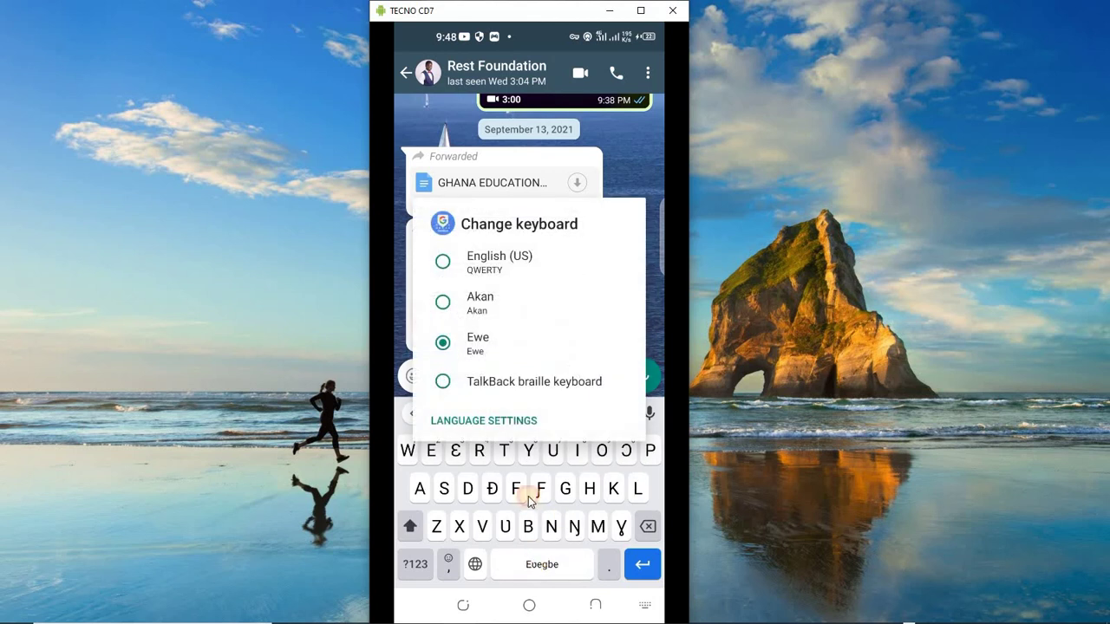
pyautogui.click(442, 304)
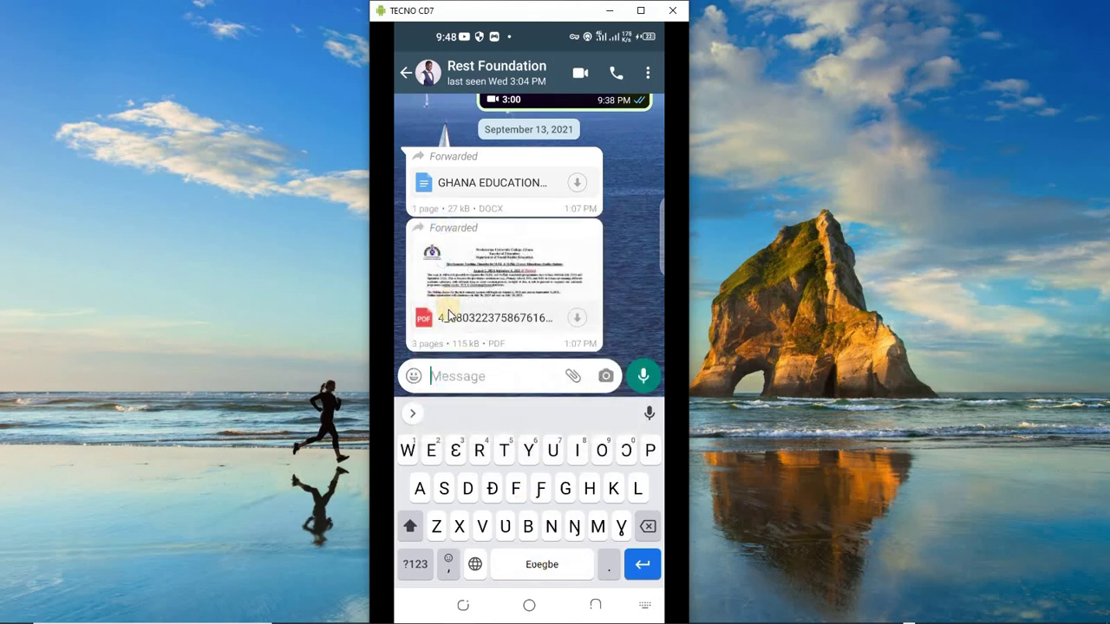
pyautogui.click(415, 526)
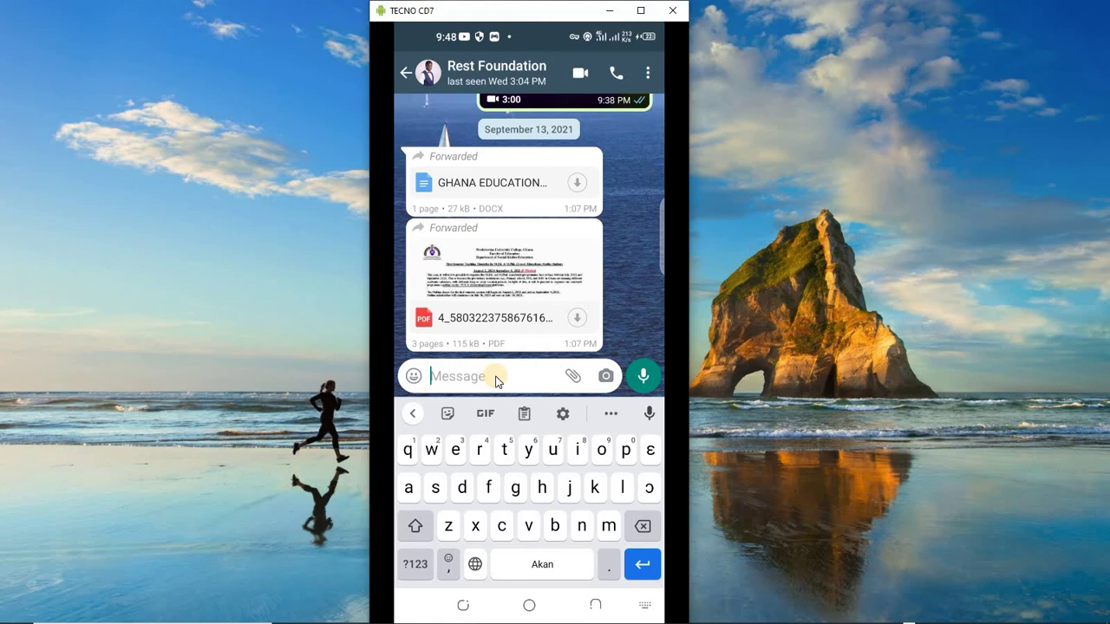
# - Compose 'abofra no ani so' by typing 'abof' and picking the suggested words
pyautogui.write('abo')
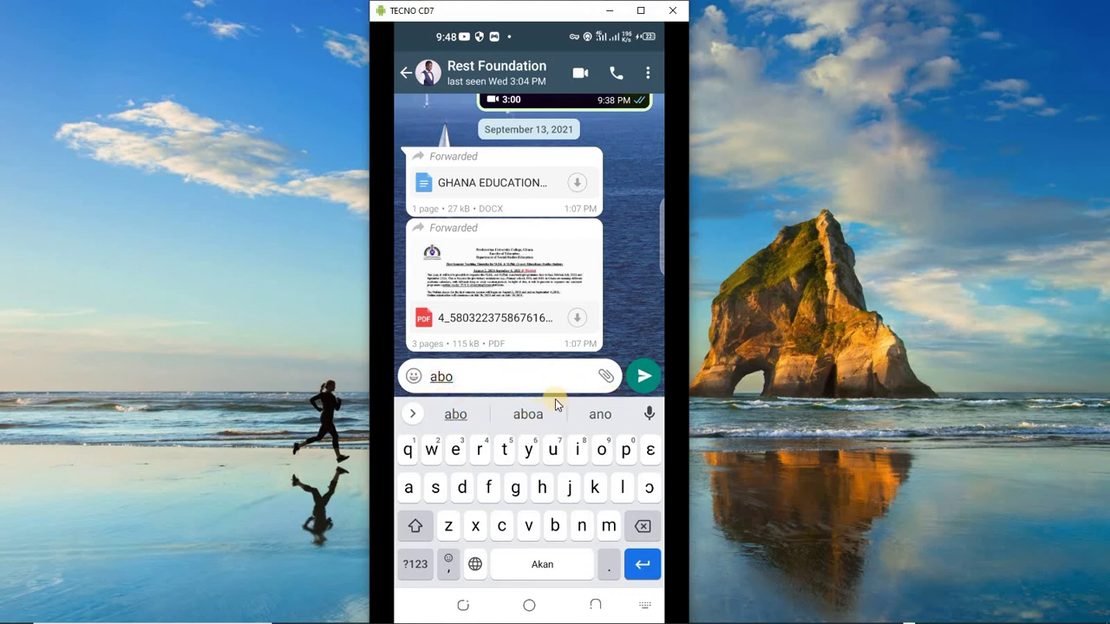
pyautogui.write('f')
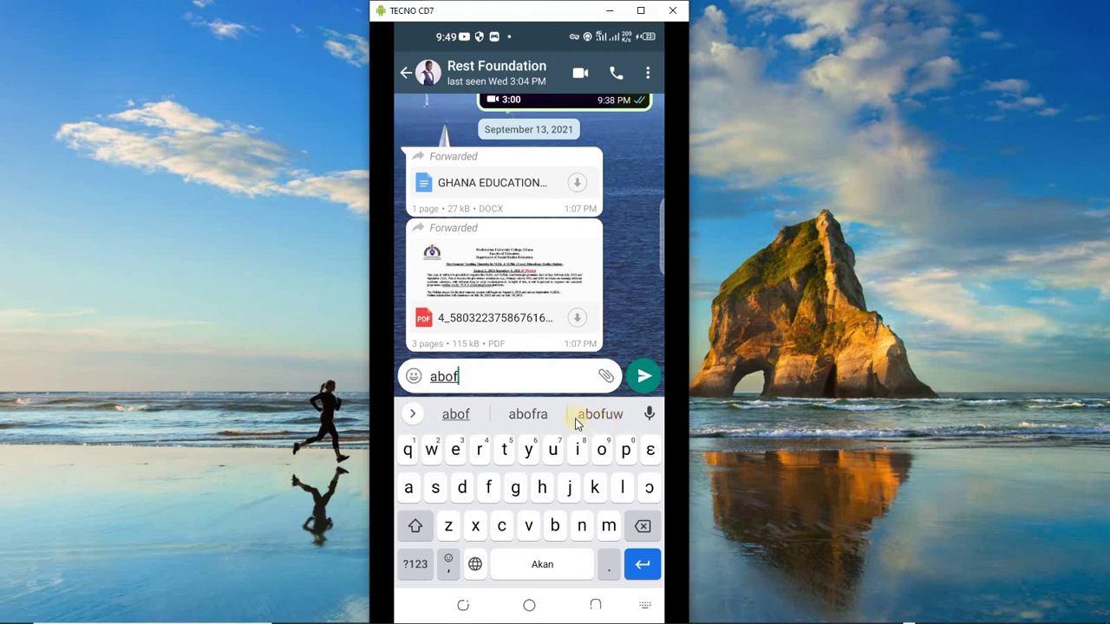
pyautogui.click(528, 415)
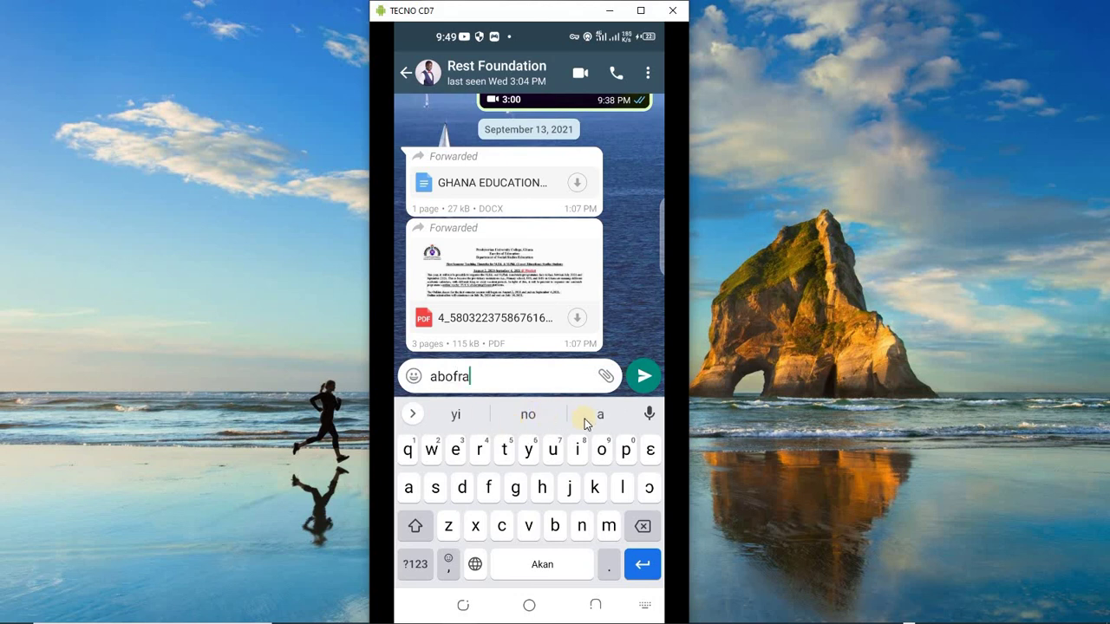
pyautogui.click(527, 414)
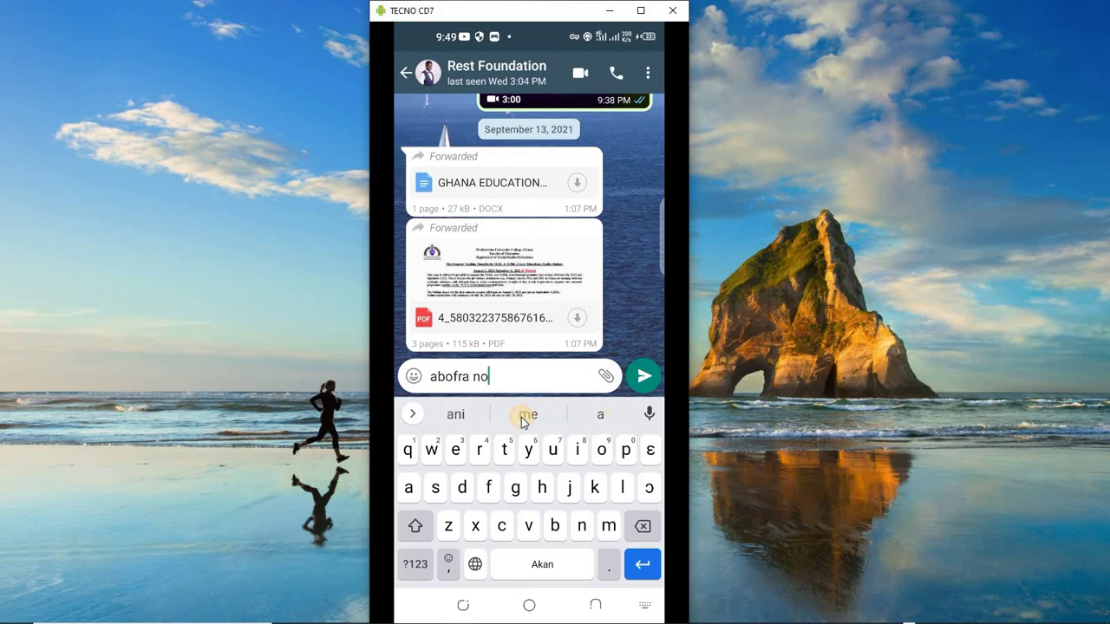
pyautogui.click(456, 416)
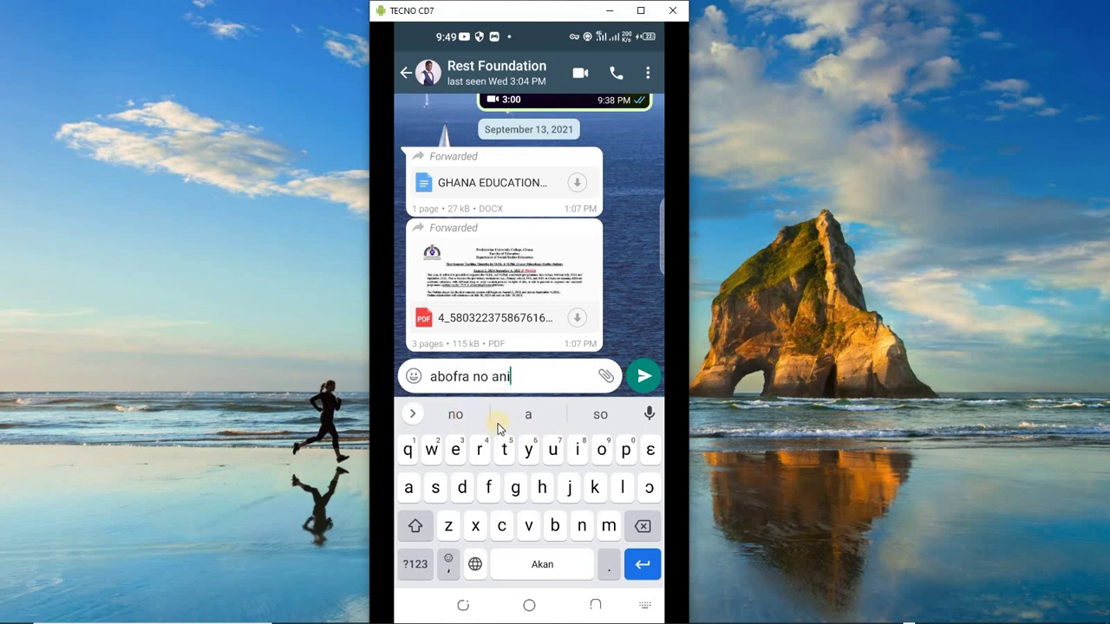
pyautogui.click(601, 415)
# - Replace the draft with 'Ɛbɛyɛ yiye.' on the Akan keyboard, correcting the 'yie' typo
pyautogui.press('BackSpace')
pyautogui.press('BackSpace')
pyautogui.press('BackSpace')
pyautogui.press('BackSpace')
pyautogui.press('BackSpace')
pyautogui.press('BackSpace')
pyautogui.press('BackSpace')
pyautogui.press('BackSpace')
pyautogui.press('BackSpace')
pyautogui.press('BackSpace')
pyautogui.press('BackSpace')
pyautogui.press('BackSpace')
pyautogui.press('BackSpace')
pyautogui.press('BackSpace')
pyautogui.press('BackSpace')
pyautogui.press('BackSpace')
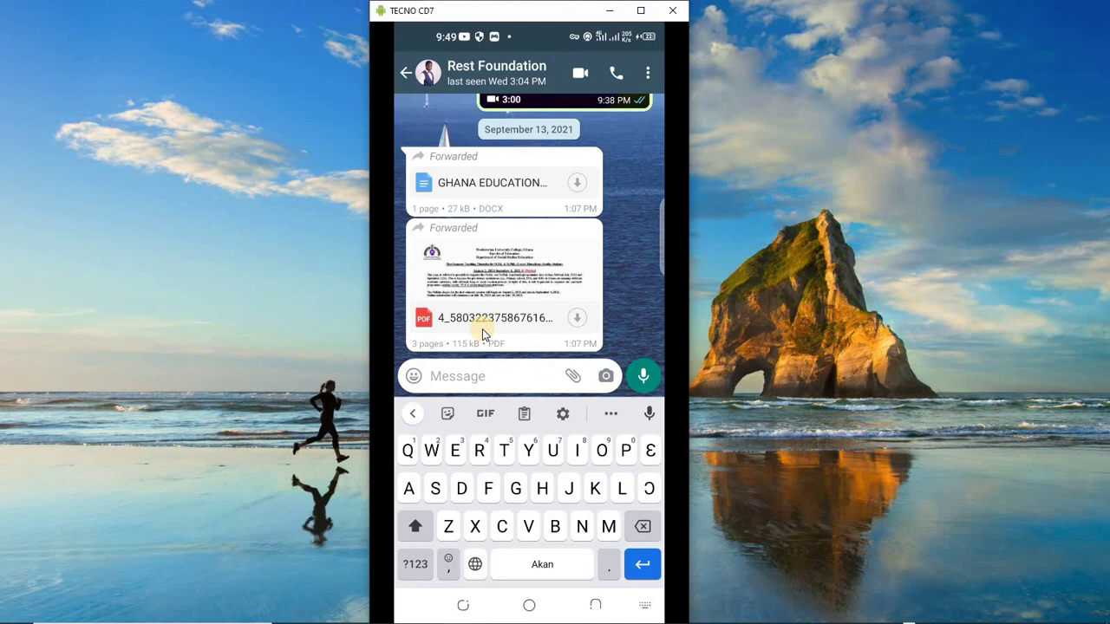
pyautogui.write('ɛ')
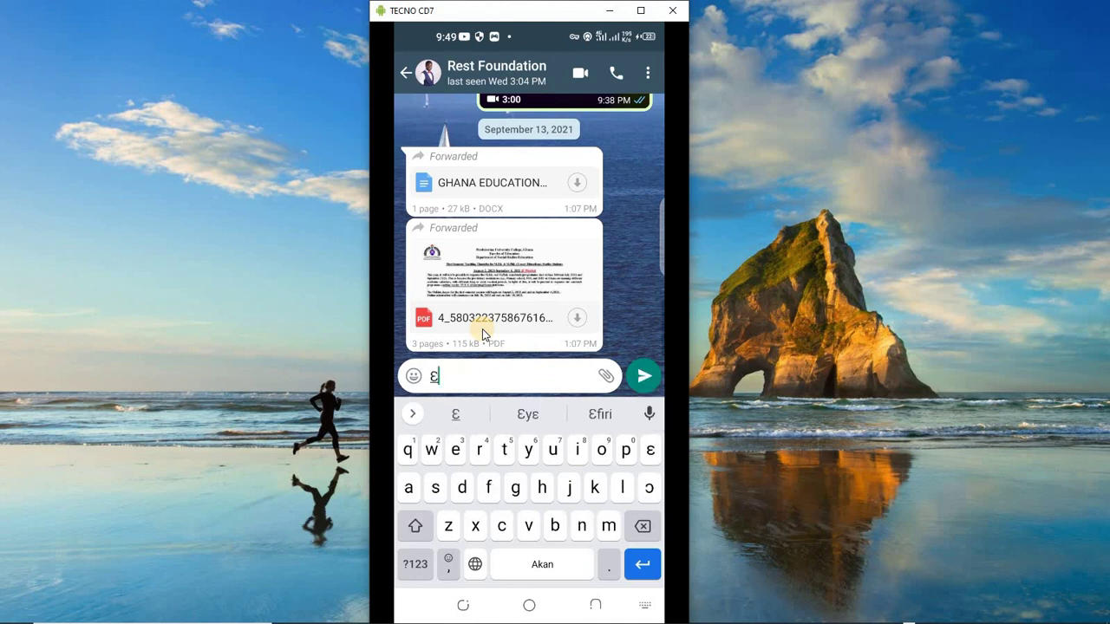
pyautogui.write('bɛ')
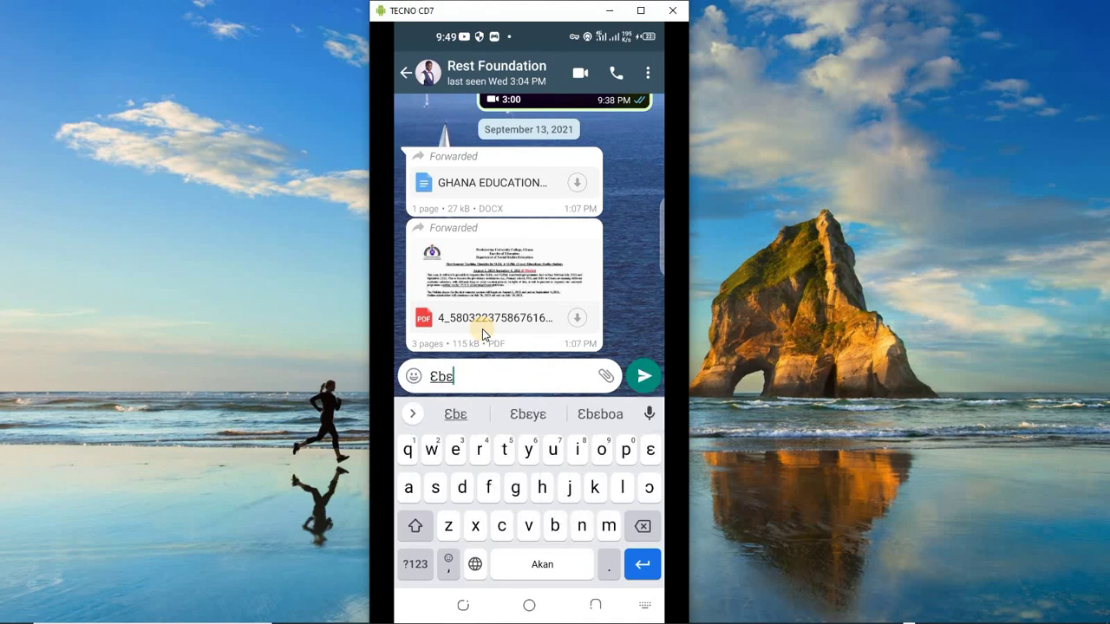
pyautogui.write('yɛ')
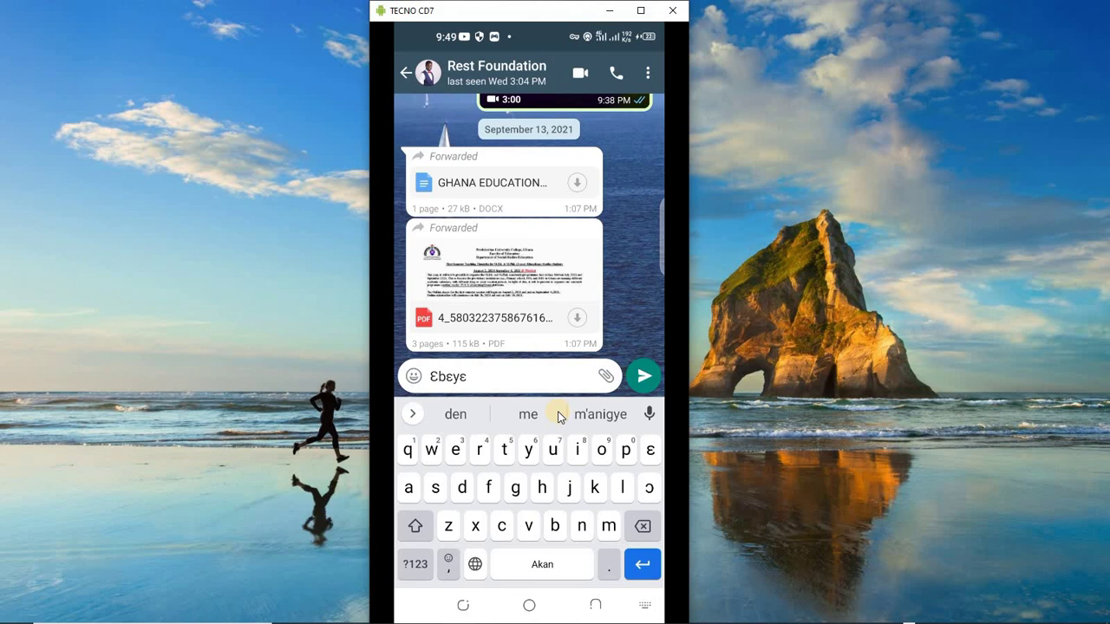
pyautogui.write('yie')
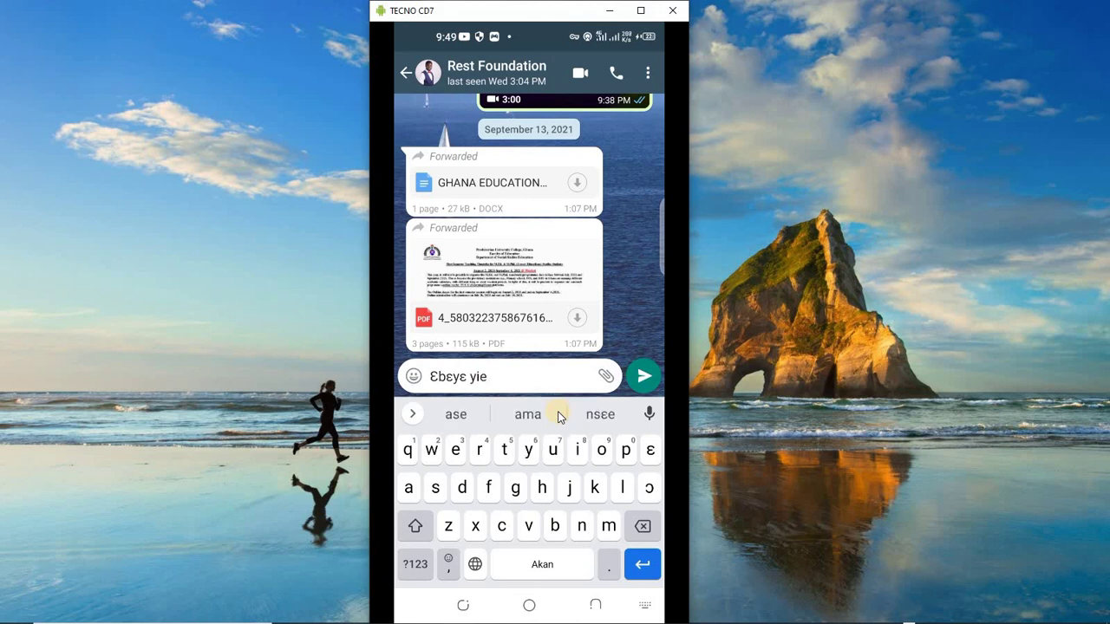
pyautogui.press('BackSpace')
pyautogui.press('BackSpace')
pyautogui.press('BackSpace')
pyautogui.write('iye')
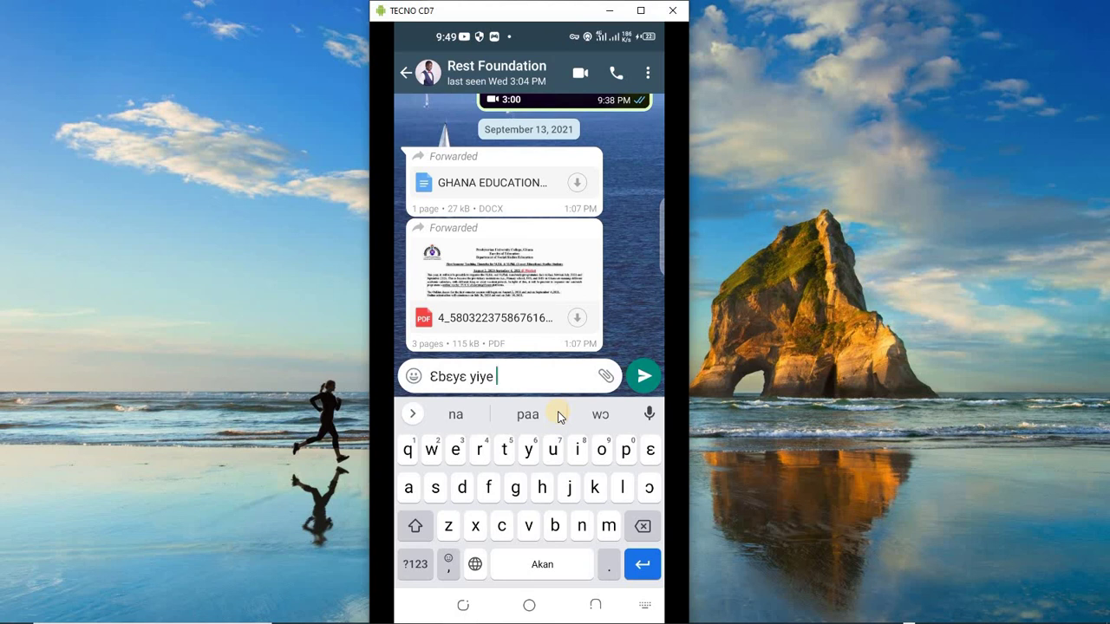
pyautogui.write(' .')
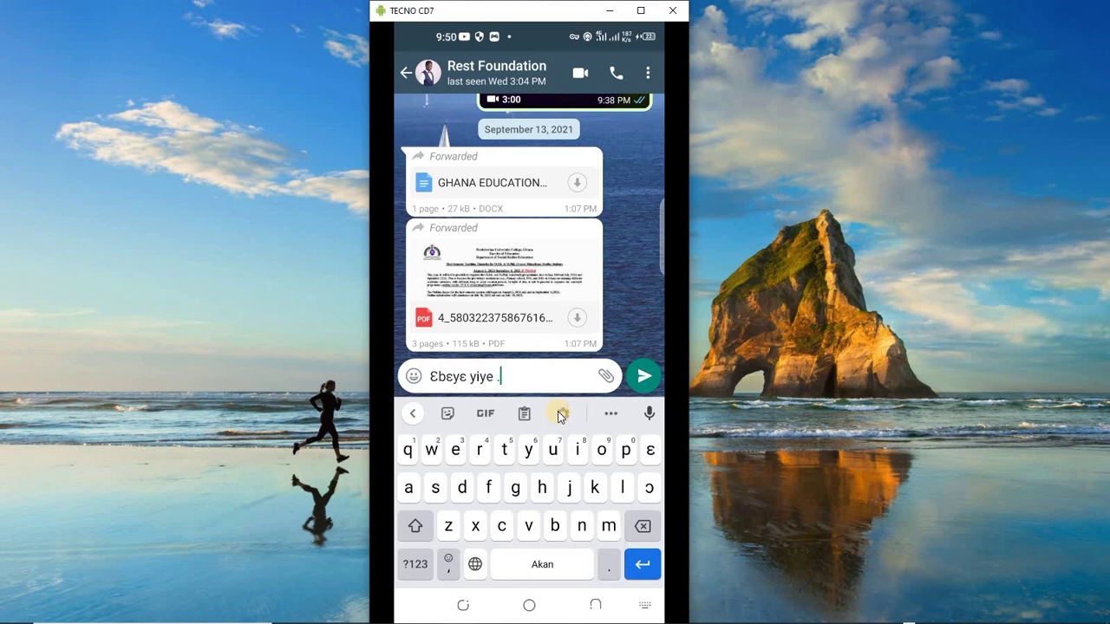